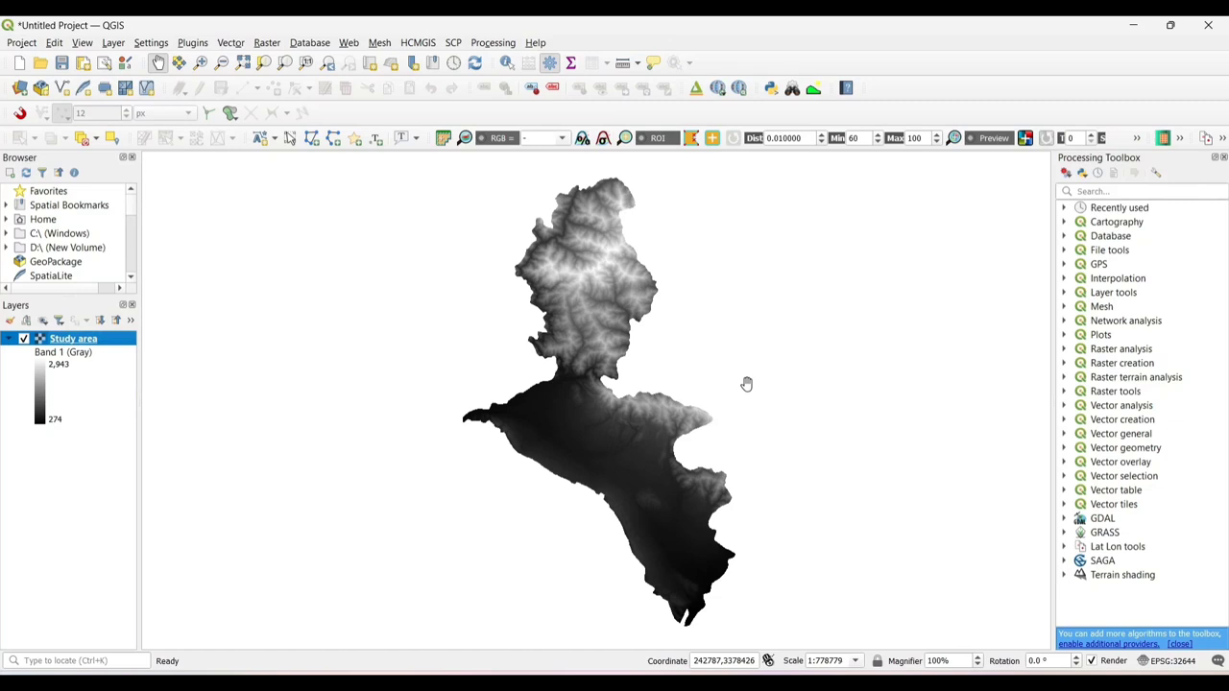
- Set the Study area layer's render type to Singleband pseudocolor and bring up the colour ramp choices
{"action": "double_click", "coordinate": [38, 344]}
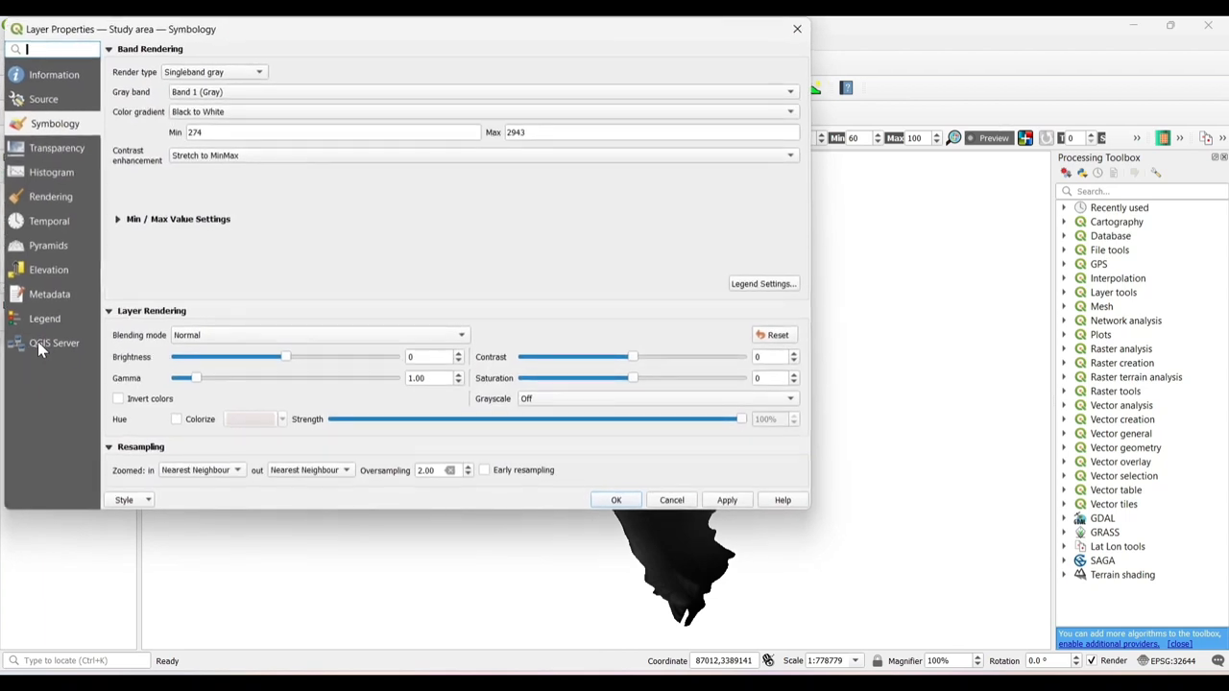
{"action": "left_click", "coordinate": [217, 74]}
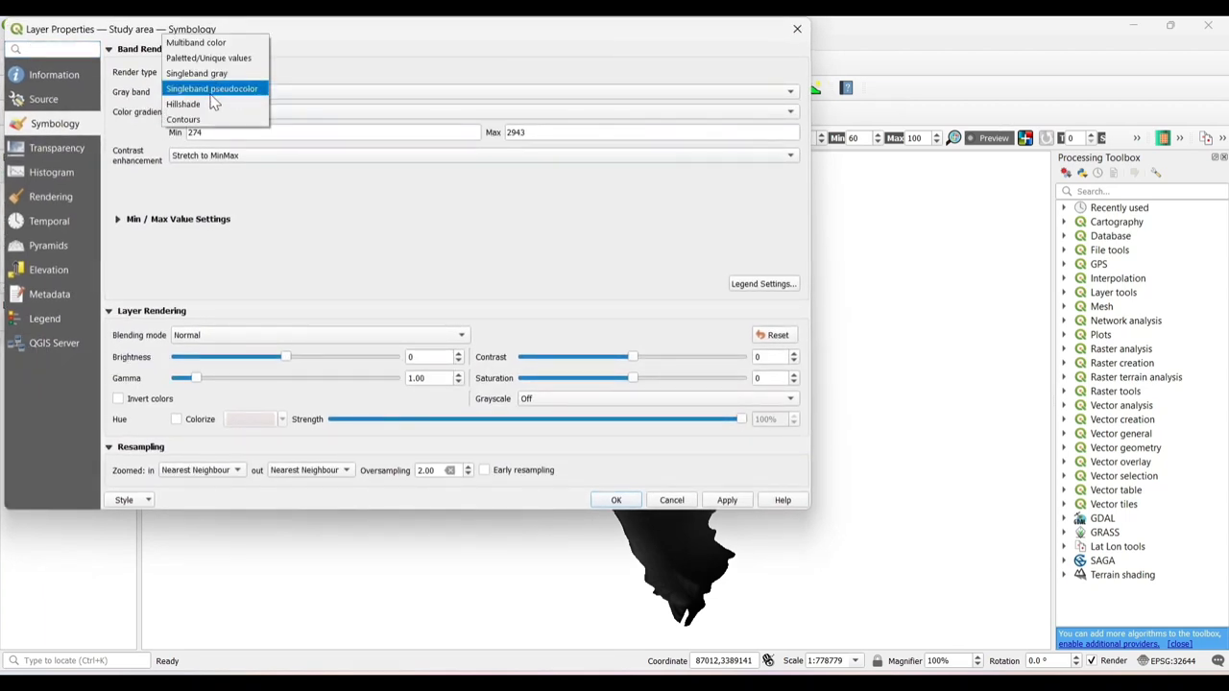
{"action": "left_click", "coordinate": [240, 89]}
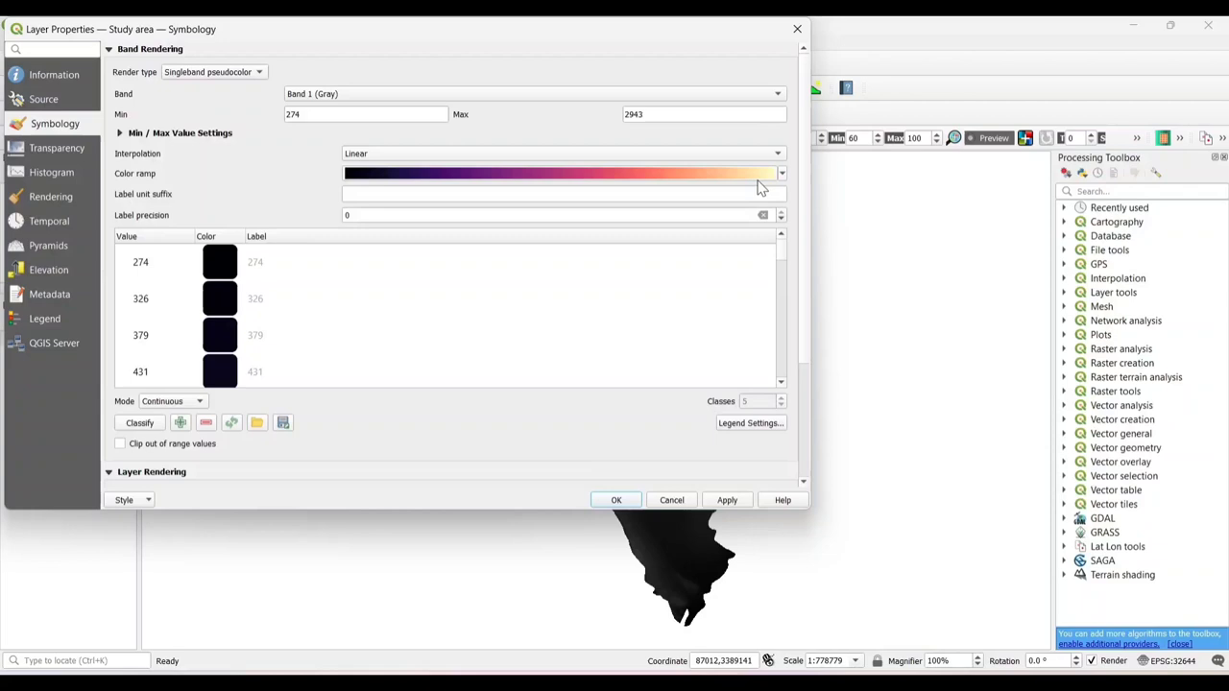
{"action": "left_click", "coordinate": [782, 175]}
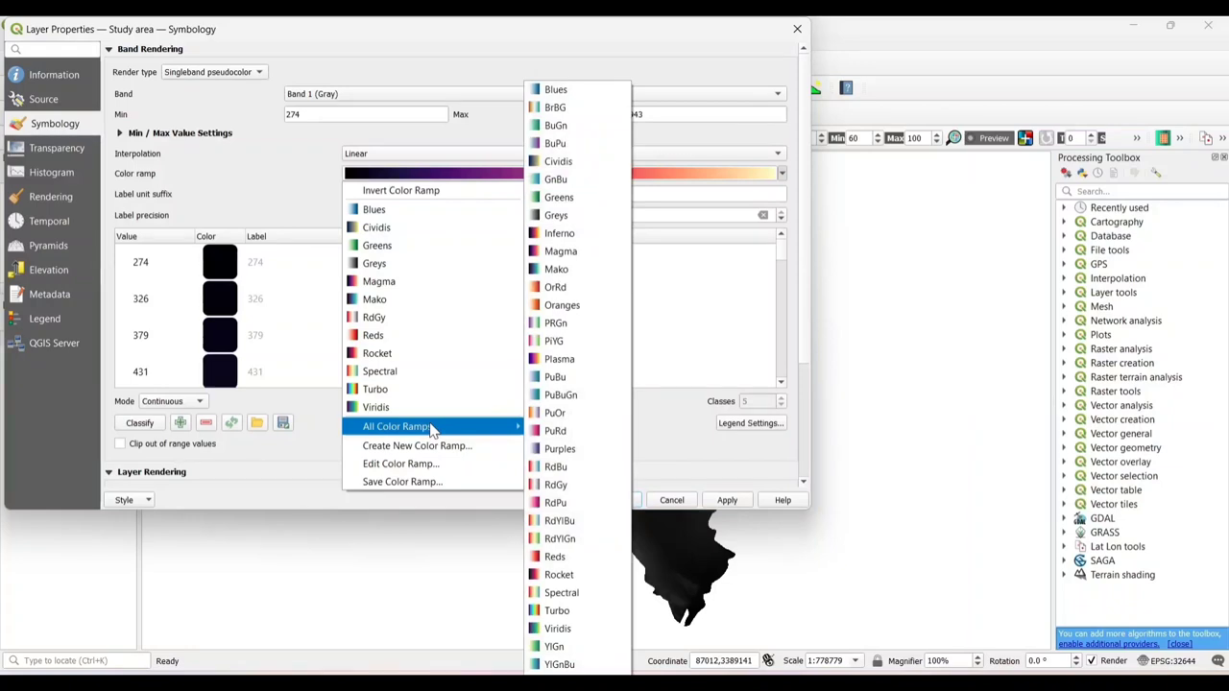
- Create a new cpt-city colour ramp from the Topography 'elevation' palette
{"action": "mouse_move", "coordinate": [396, 427]}
{"action": "left_click", "coordinate": [431, 445]}
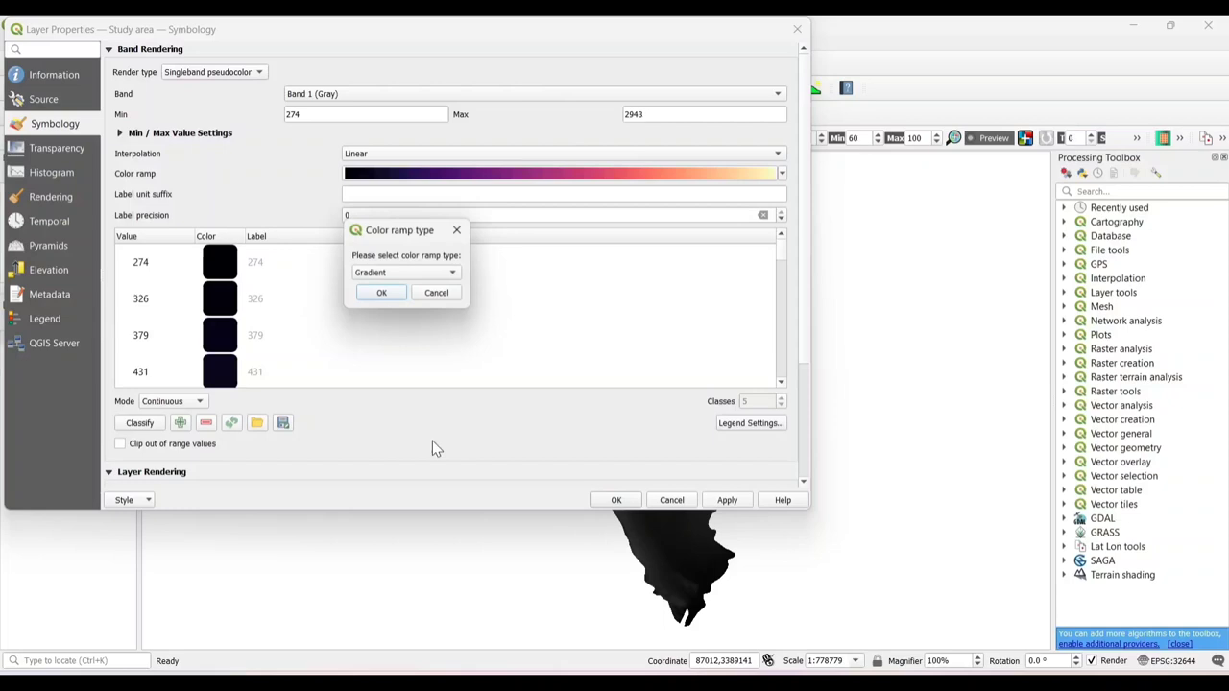
{"action": "left_click", "coordinate": [418, 278]}
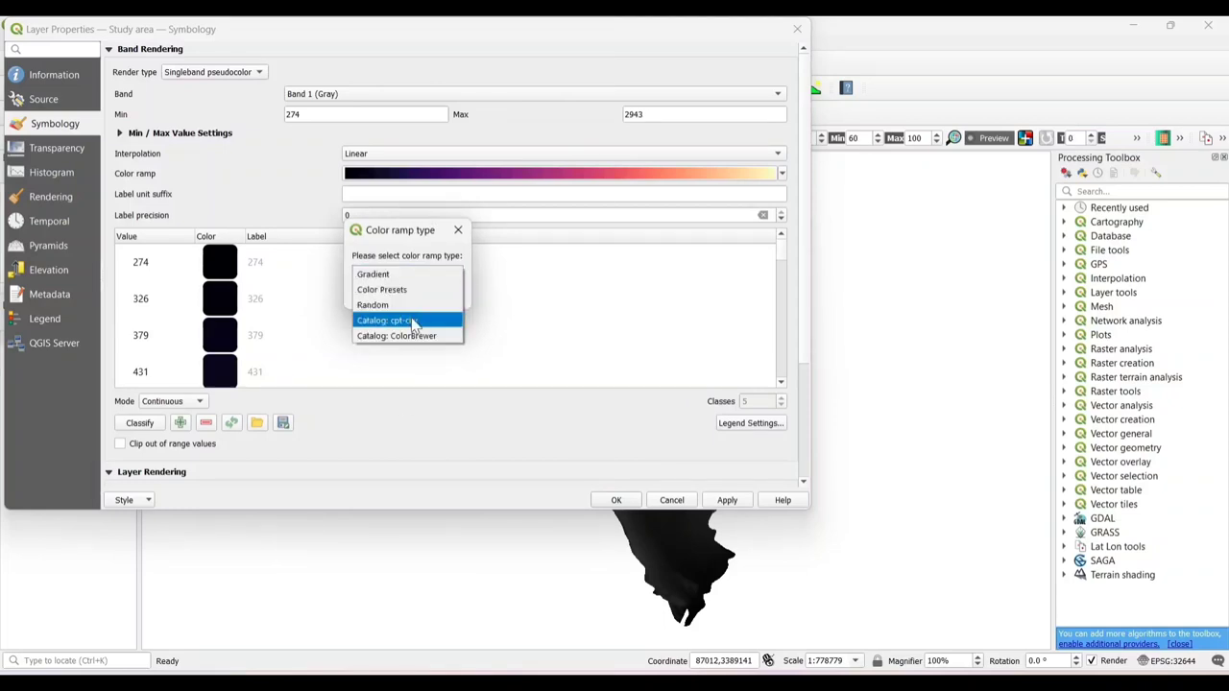
{"action": "left_click", "coordinate": [411, 320]}
{"action": "left_click", "coordinate": [384, 293]}
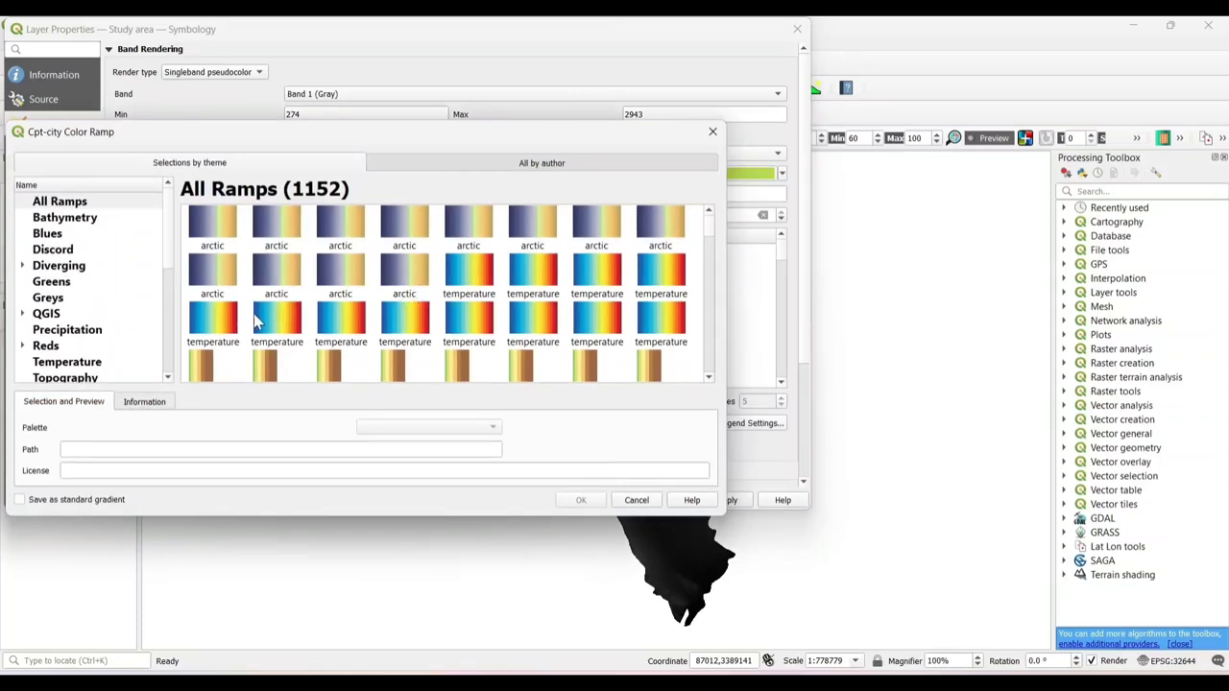
{"action": "left_click", "coordinate": [73, 380]}
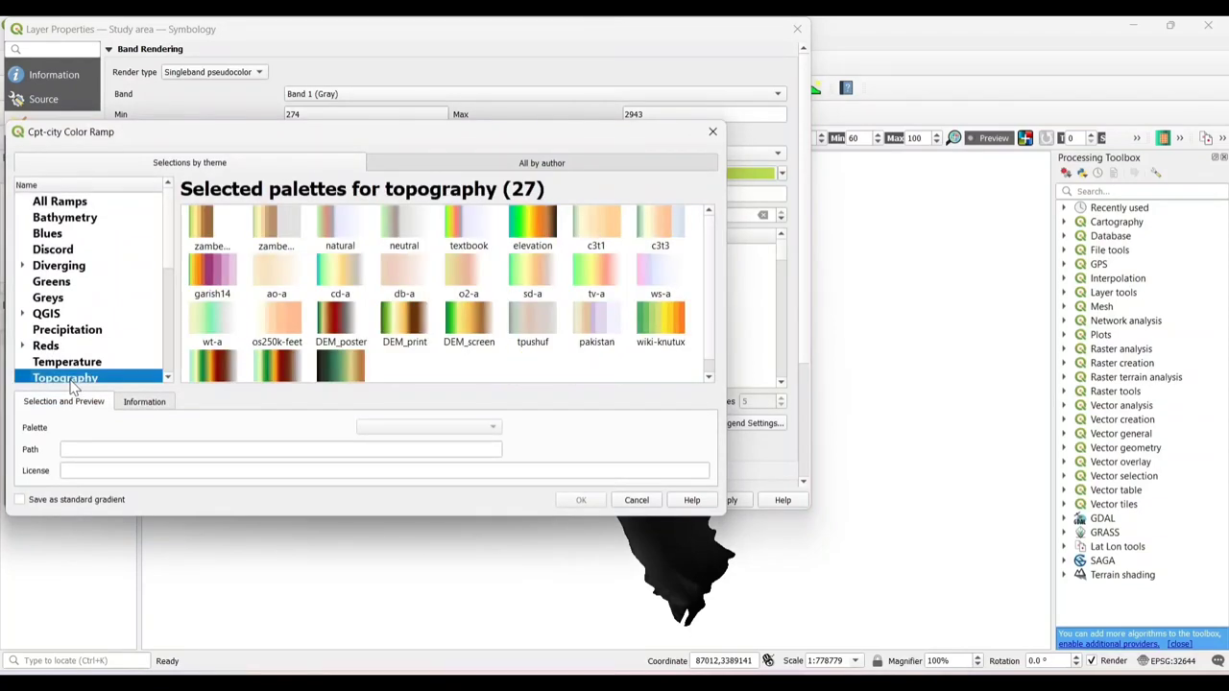
{"action": "scroll", "coordinate": [130, 344], "scroll_direction": "down", "scroll_amount": 1}
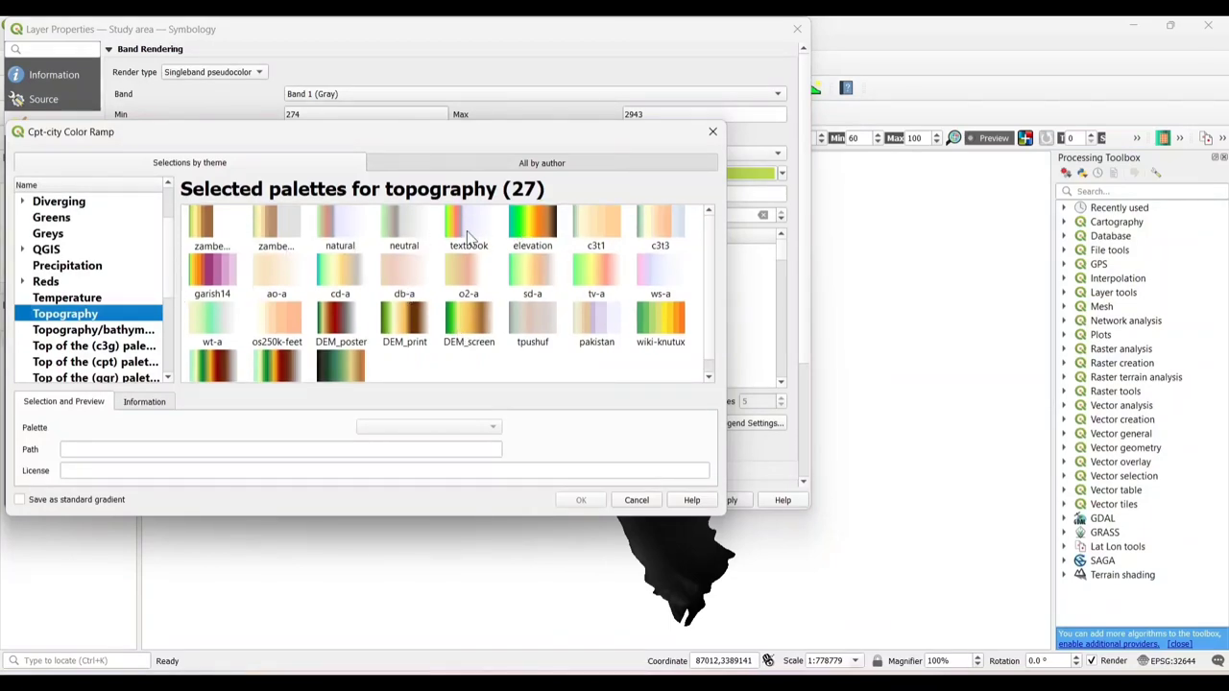
{"action": "left_click", "coordinate": [531, 236]}
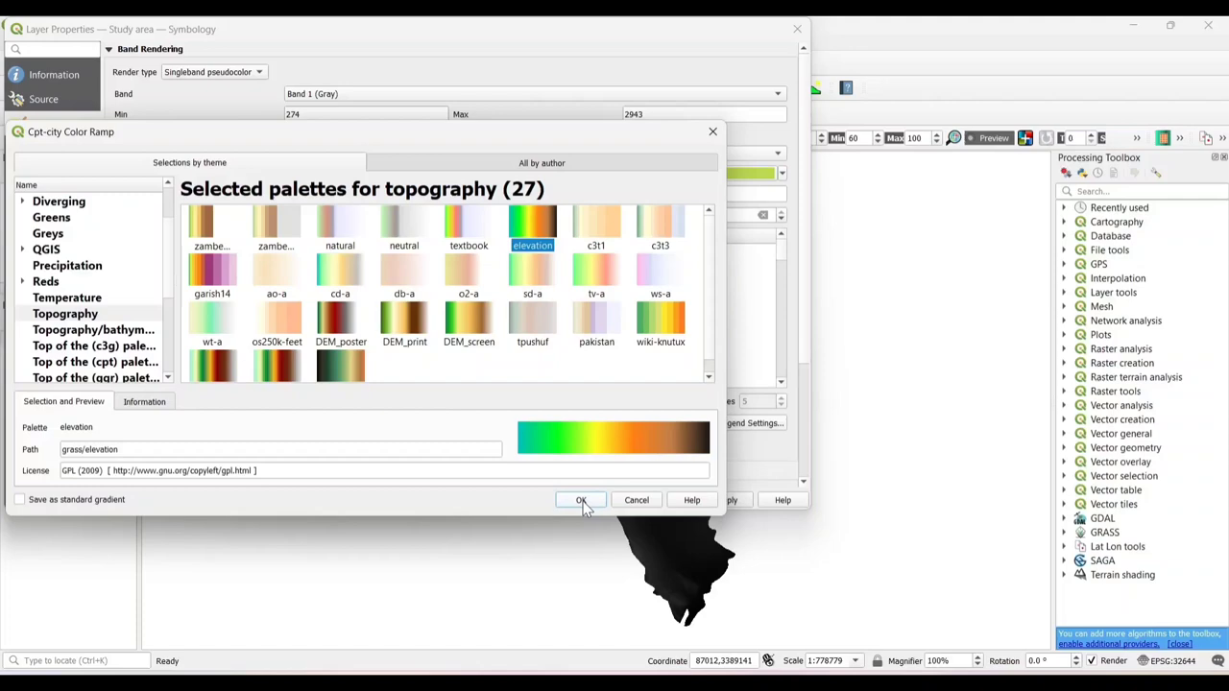
{"action": "left_click", "coordinate": [583, 501]}
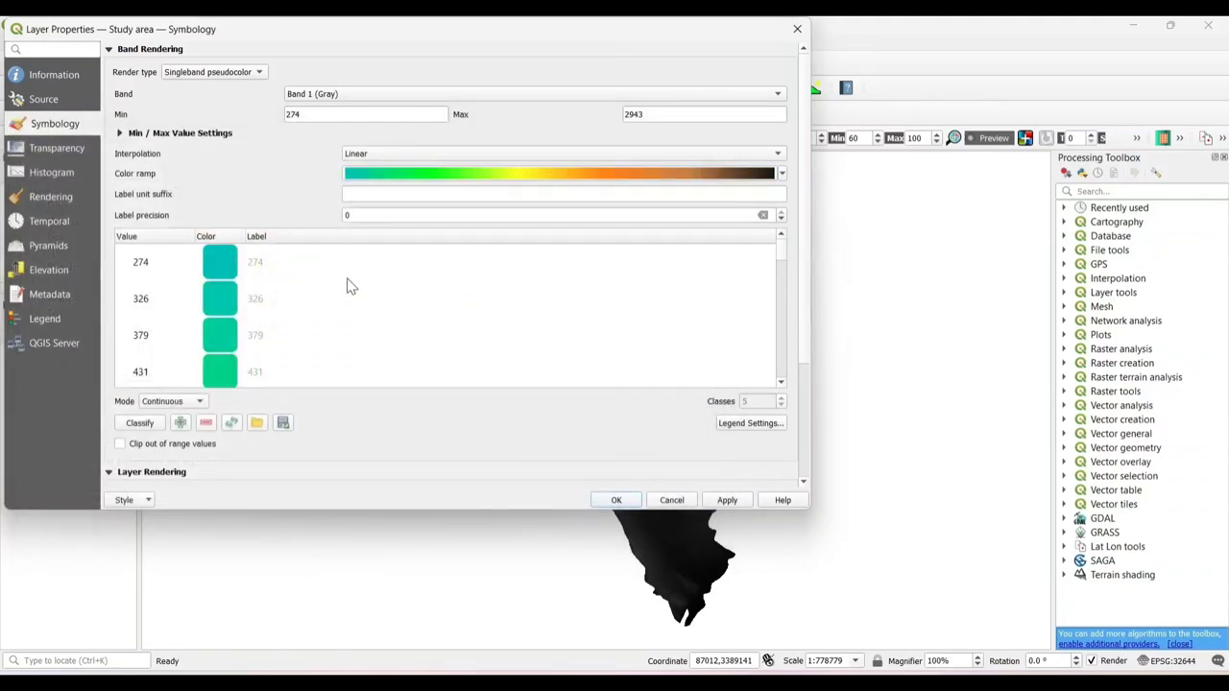
- Set the pseudocolour classification to Quantile mode with 10 classes
{"action": "scroll", "coordinate": [347, 285], "scroll_direction": "down", "scroll_amount": 4}
{"action": "scroll", "coordinate": [348, 285], "scroll_direction": "down", "scroll_amount": 4}
{"action": "scroll", "coordinate": [344, 282], "scroll_direction": "up", "scroll_amount": 4}
{"action": "scroll", "coordinate": [351, 288], "scroll_direction": "up", "scroll_amount": 4}
{"action": "left_click", "coordinate": [196, 401]}
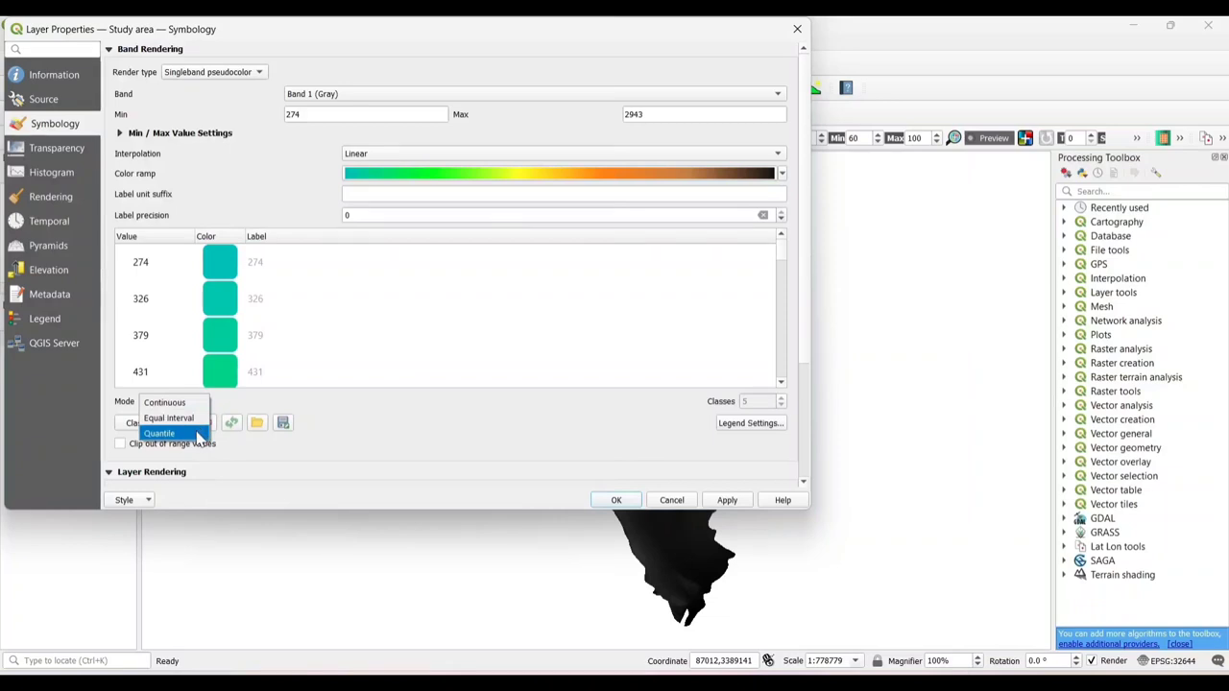
{"action": "left_click", "coordinate": [198, 437]}
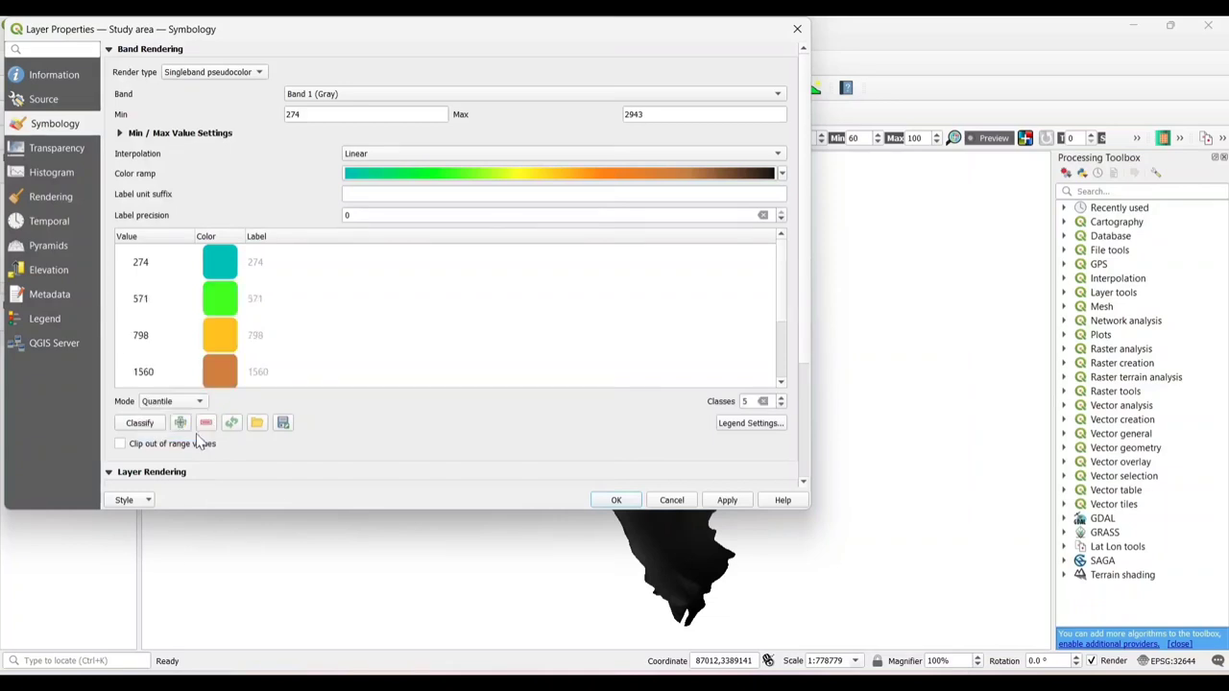
{"action": "left_click", "coordinate": [781, 397]}
{"action": "left_click", "coordinate": [781, 397]}
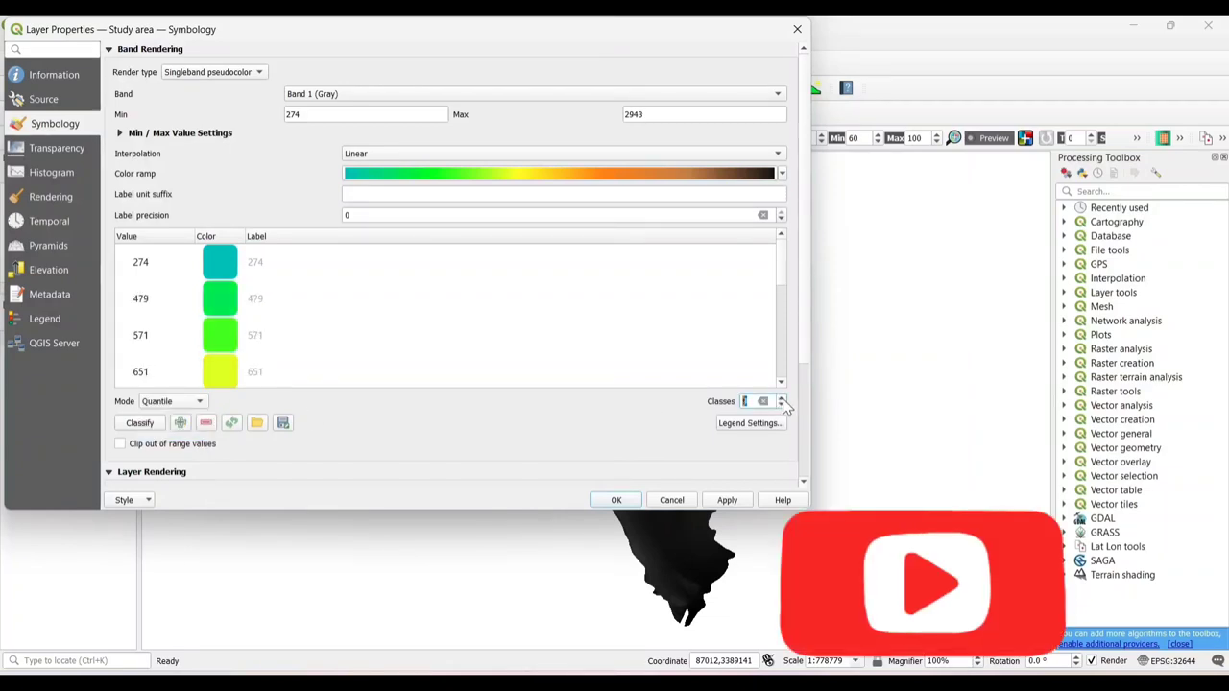
{"action": "left_click", "coordinate": [781, 398]}
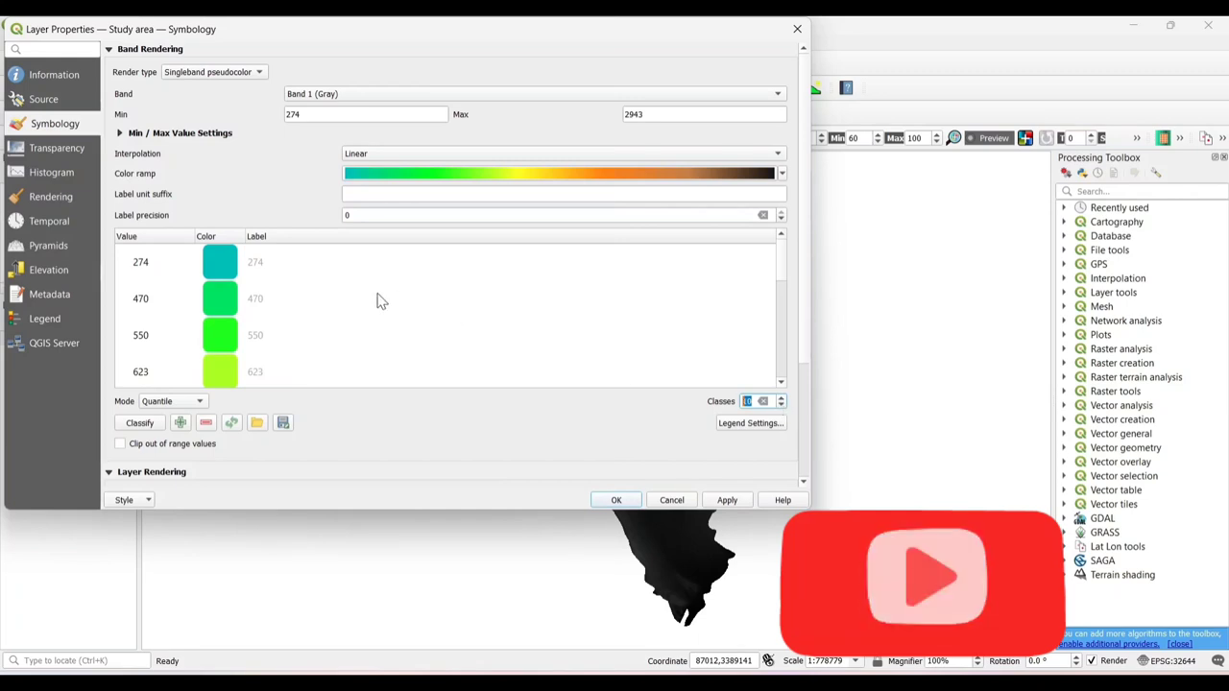
- Apply the quantile elevation colours and close the layer properties
{"action": "scroll", "coordinate": [378, 301], "scroll_direction": "down", "scroll_amount": 5}
{"action": "scroll", "coordinate": [378, 302], "scroll_direction": "down", "scroll_amount": 3}
{"action": "scroll", "coordinate": [412, 224], "scroll_direction": "up", "scroll_amount": 5}
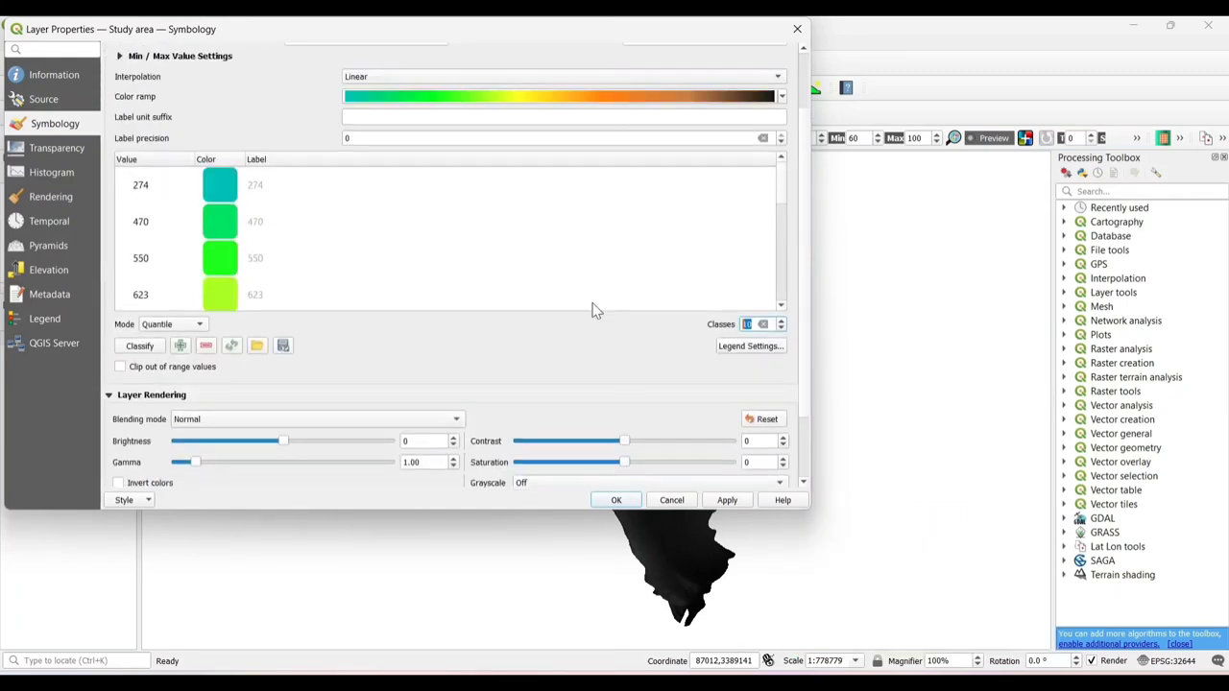
{"action": "left_click", "coordinate": [736, 503]}
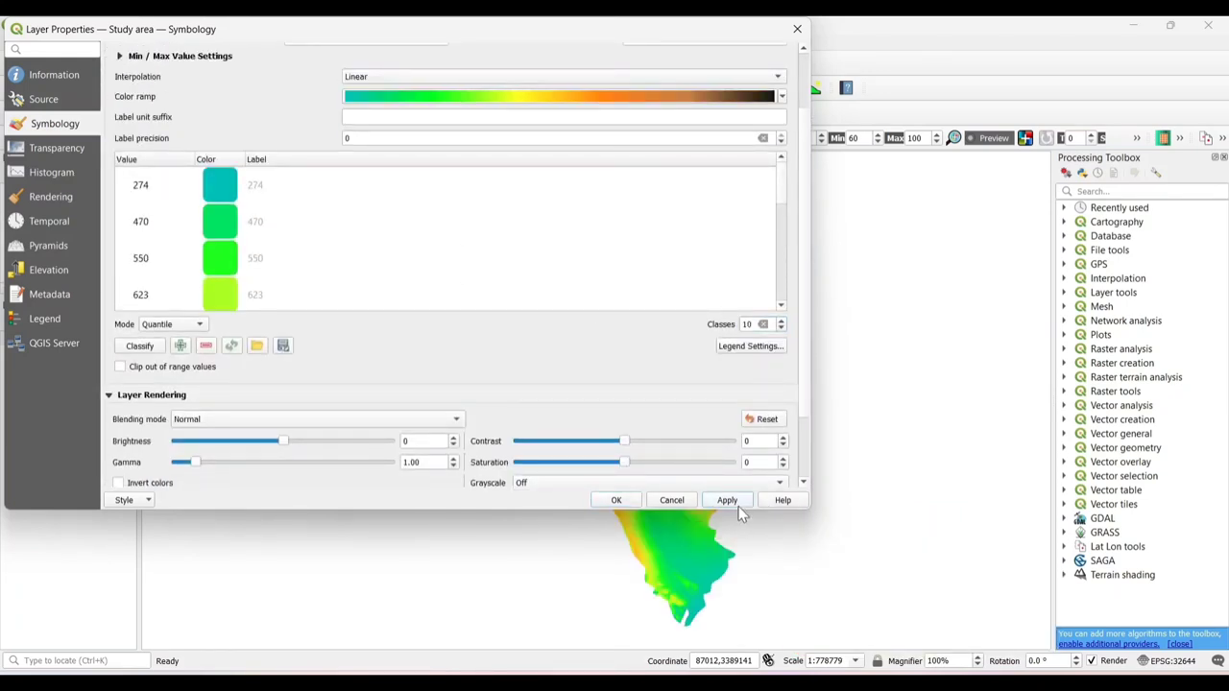
{"action": "left_click", "coordinate": [620, 499]}
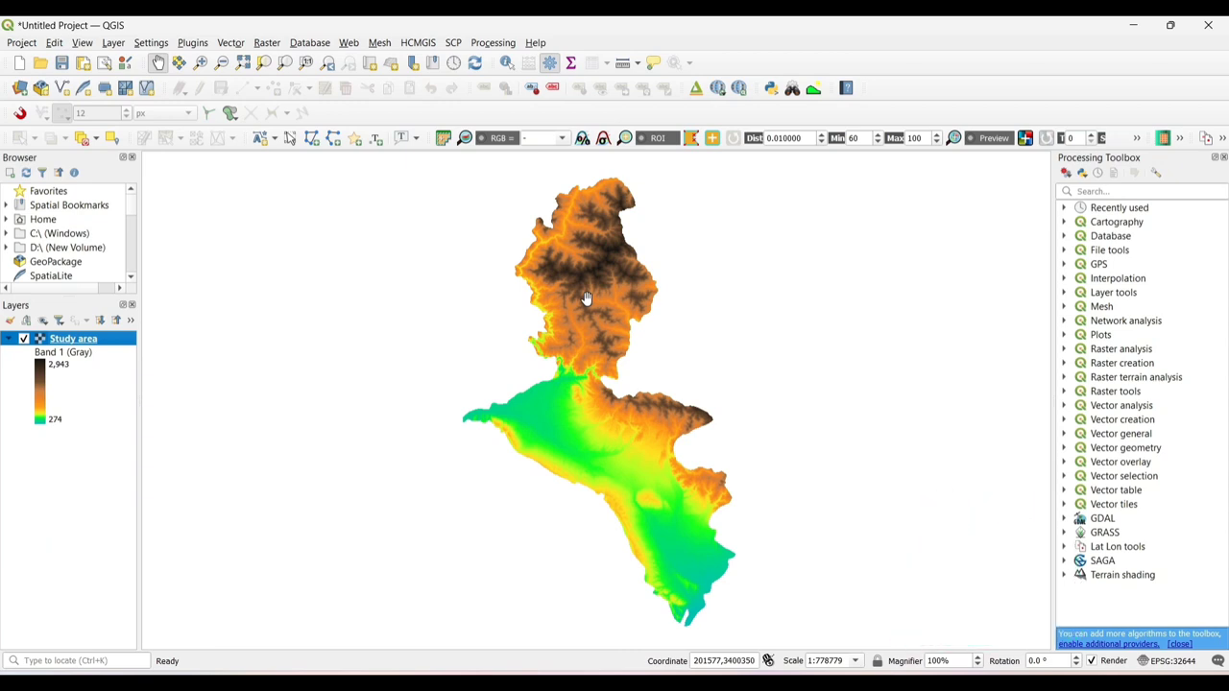
- Change the Study area layer's render type to Hillshade and apply it to the map
{"action": "double_click", "coordinate": [73, 338]}
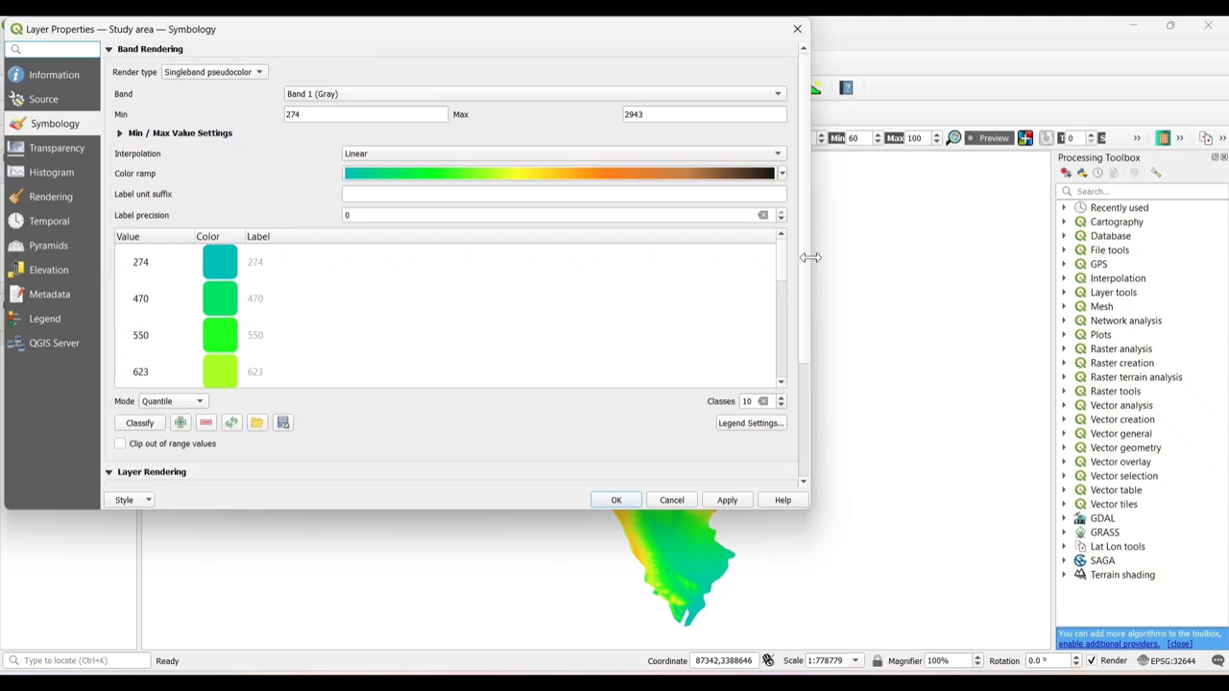
{"action": "left_click_drag", "start_coordinate": [810, 258], "coordinate": [477, 259]}
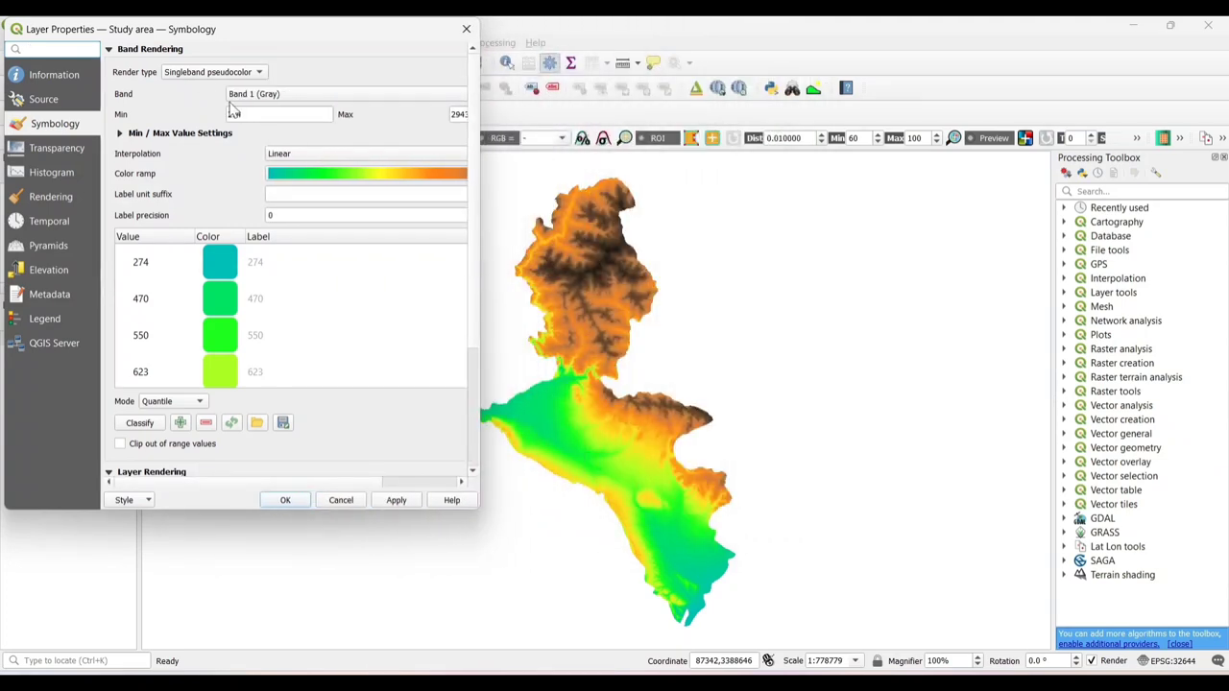
{"action": "left_click", "coordinate": [215, 73]}
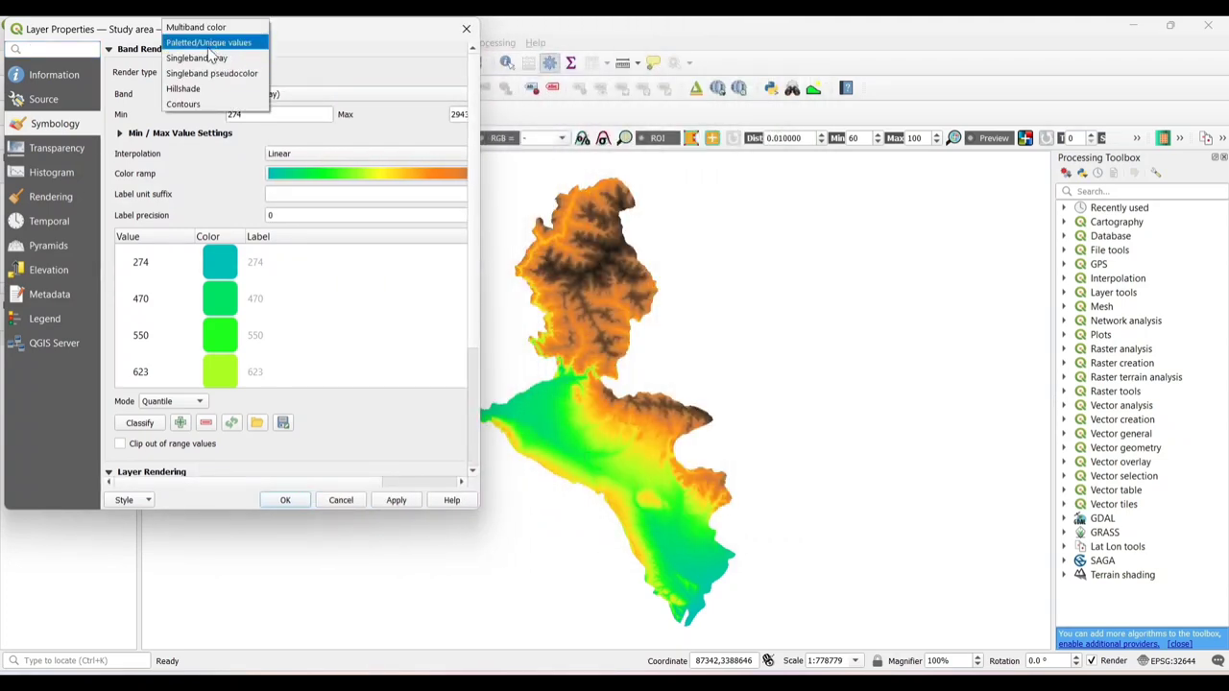
{"action": "left_click", "coordinate": [187, 88]}
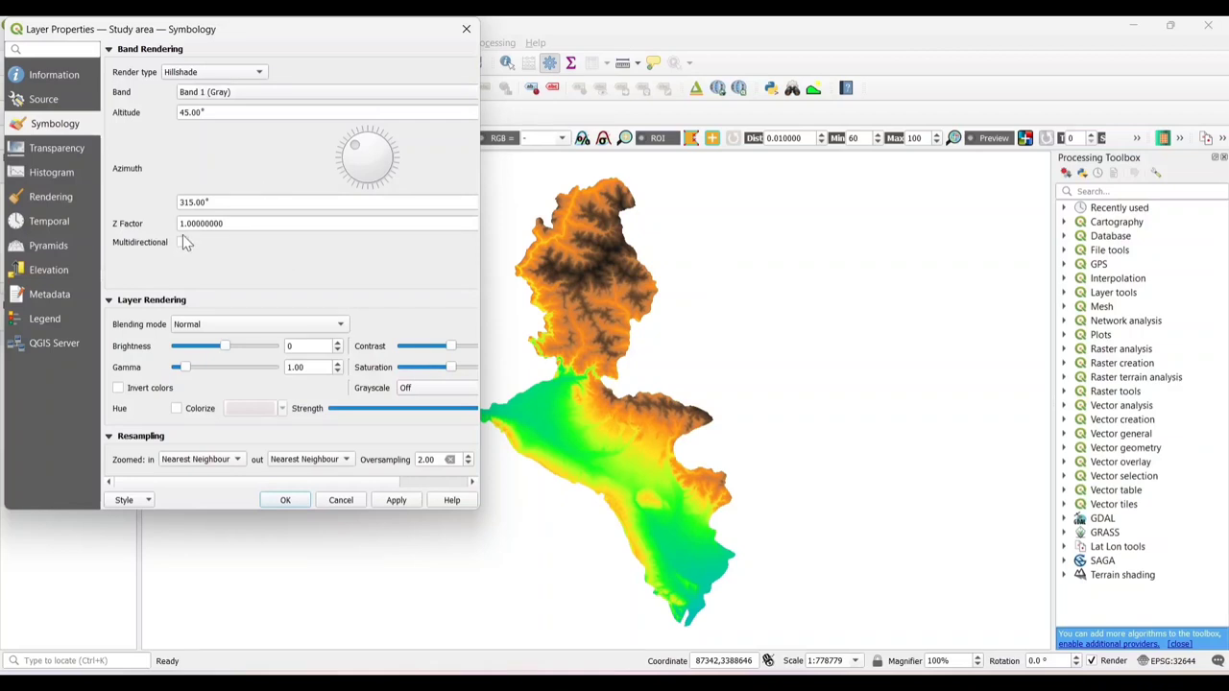
{"action": "left_click", "coordinate": [401, 504]}
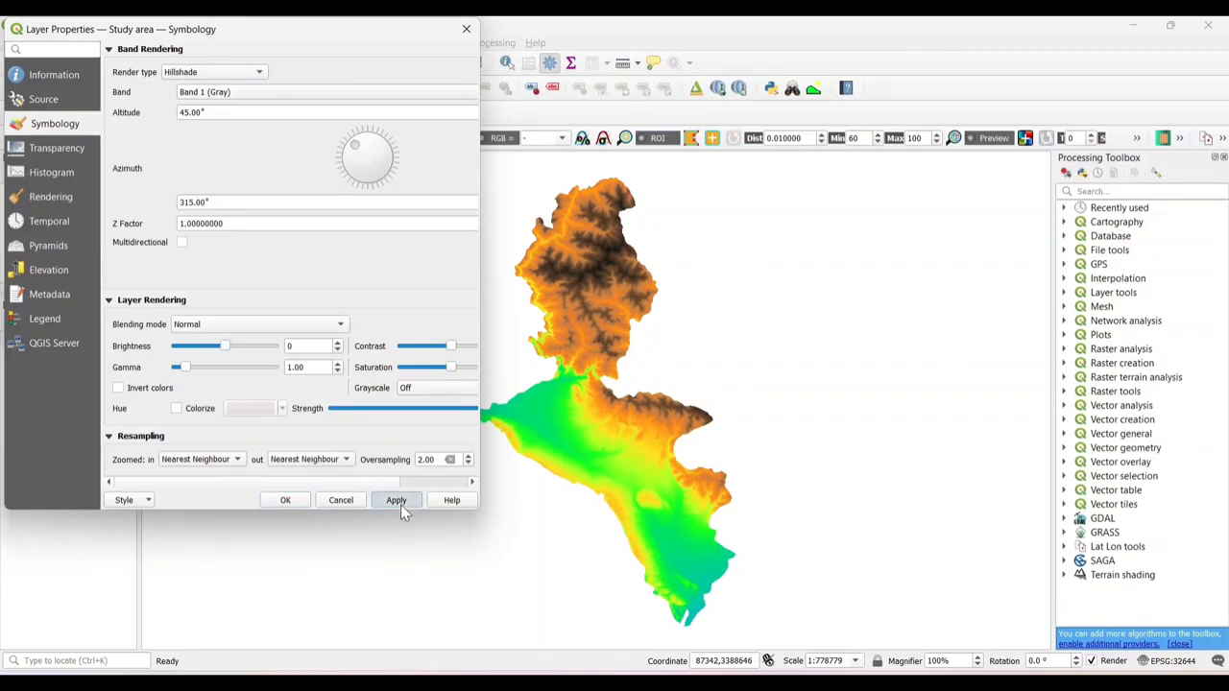
- Raise the hillshade Z factor from 1 to 20 and apply it
{"action": "left_click", "coordinate": [182, 224]}
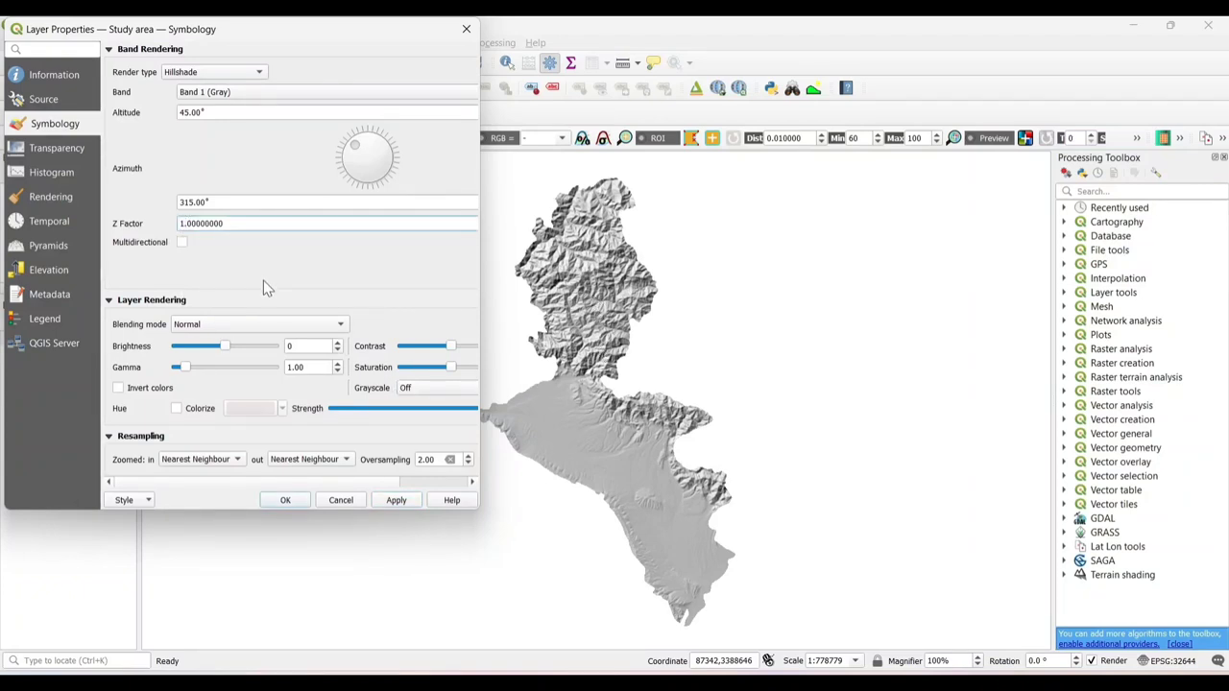
{"action": "key", "text": "BackSpace"}
{"action": "type", "text": "20"}
{"action": "left_click", "coordinate": [412, 498]}
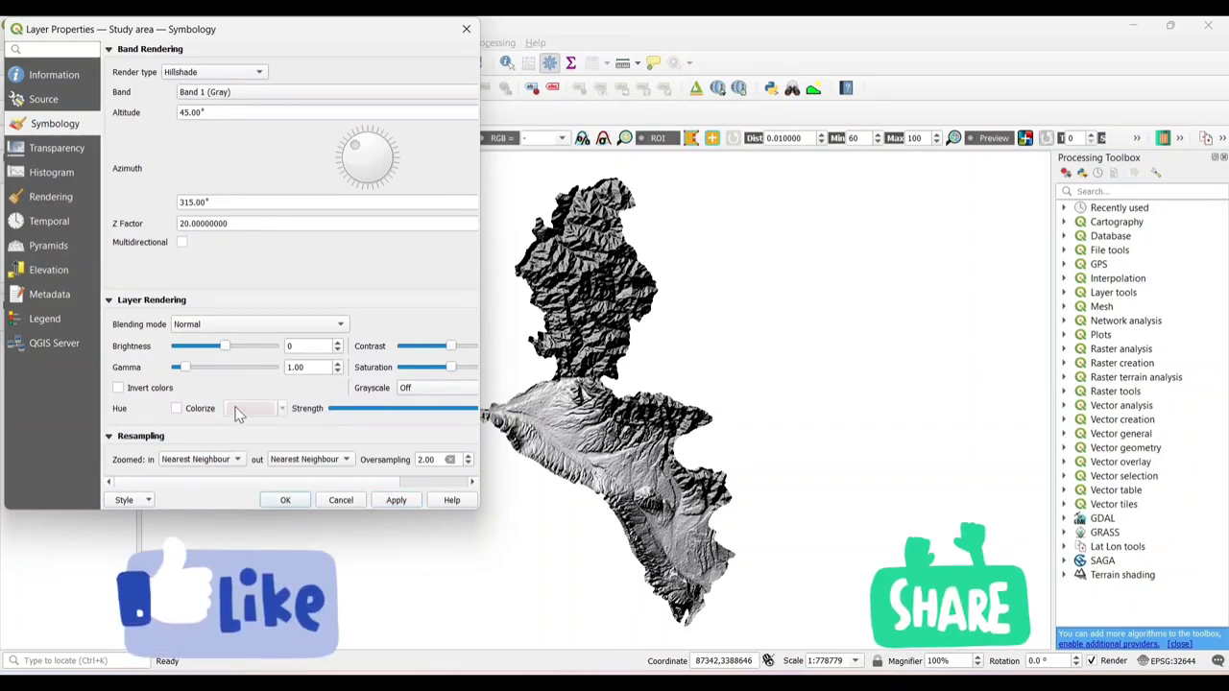
- Colorize the hillshade with the saved brown tint and apply it
{"action": "left_click", "coordinate": [176, 410]}
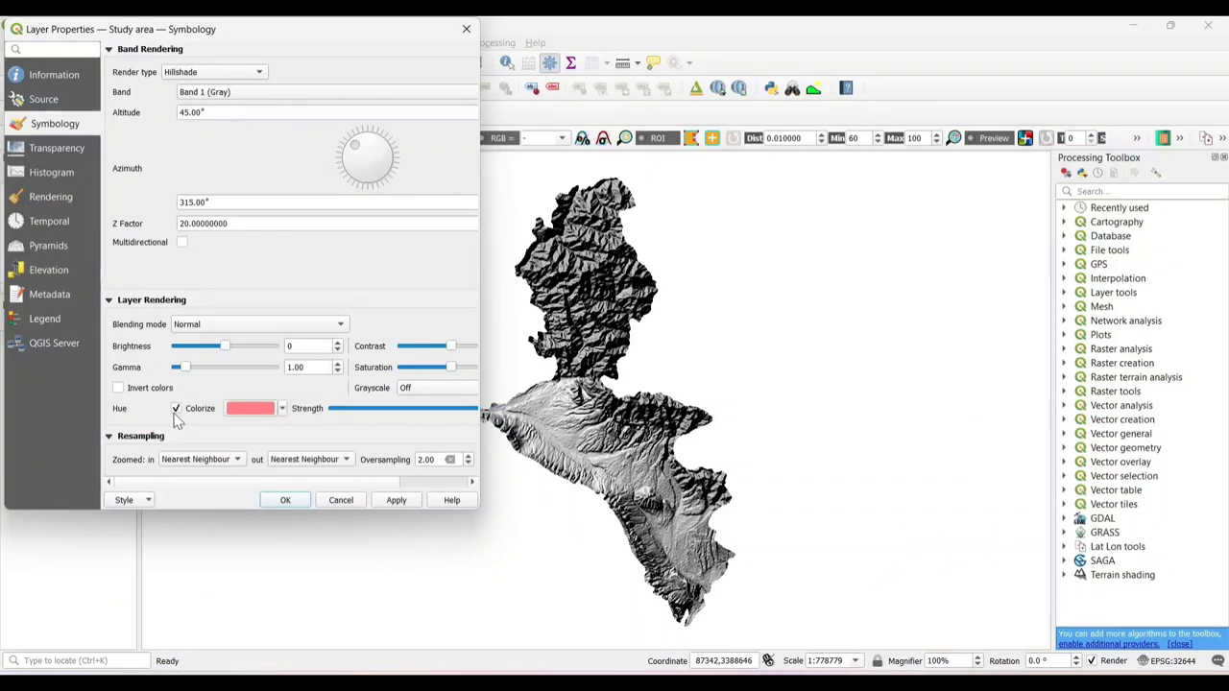
{"action": "left_click", "coordinate": [282, 409]}
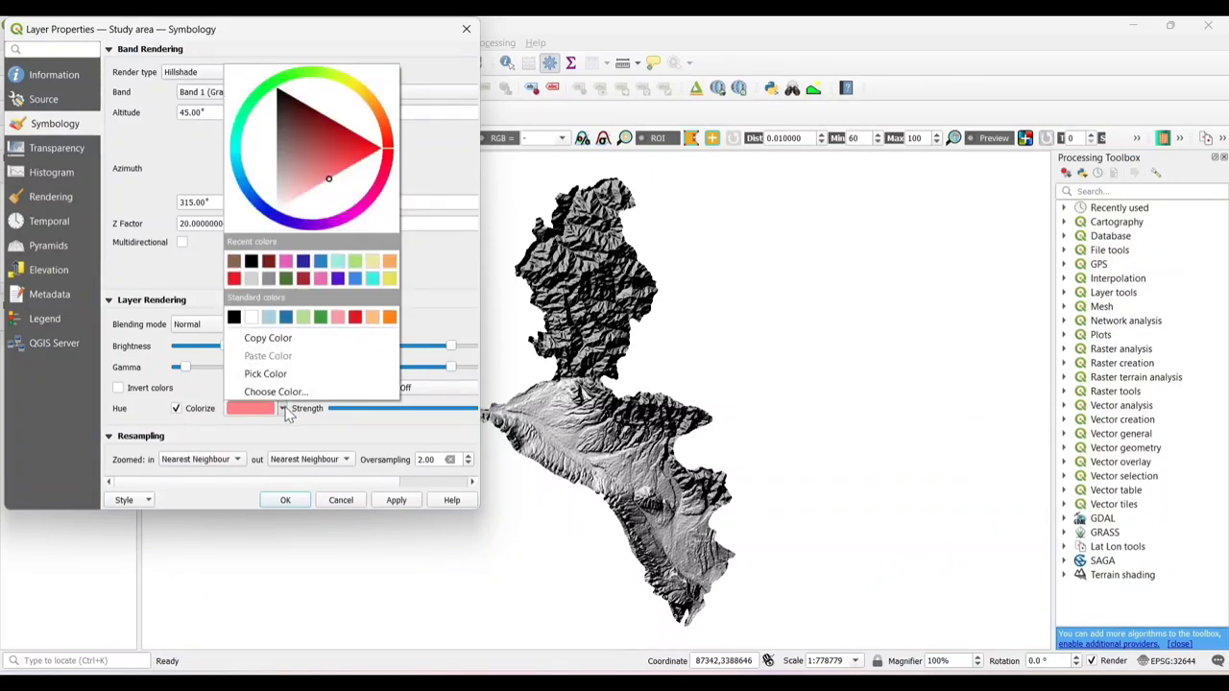
{"action": "left_click", "coordinate": [236, 262]}
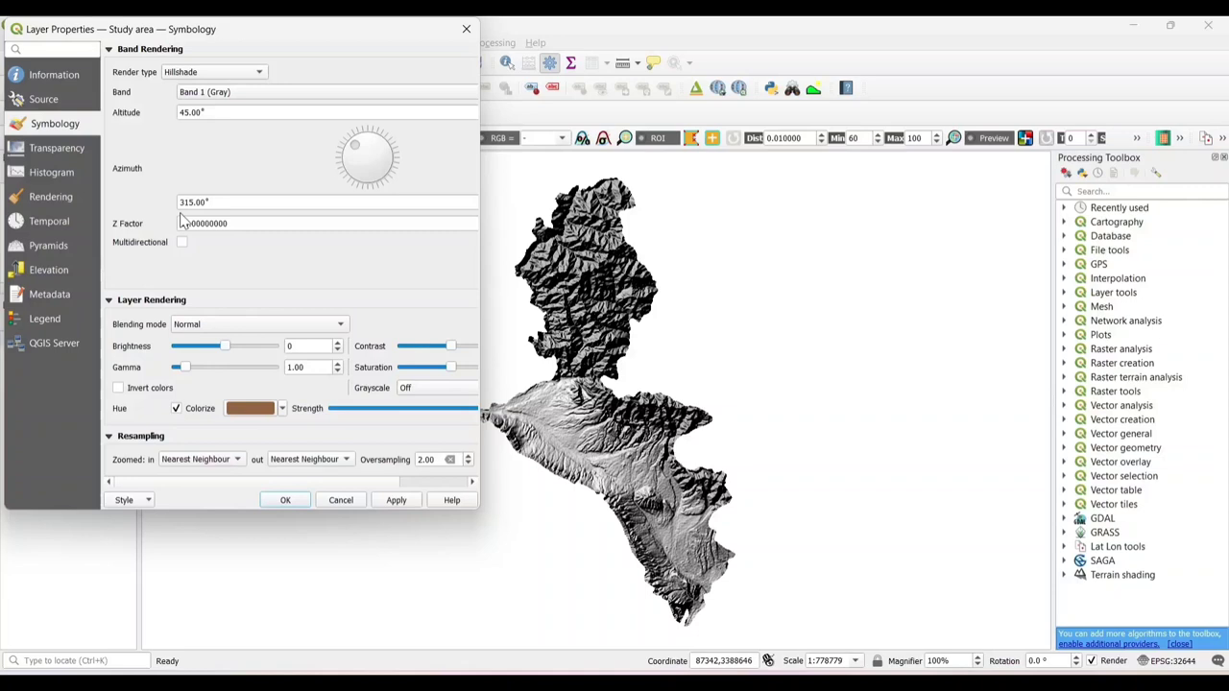
{"action": "left_click", "coordinate": [397, 501]}
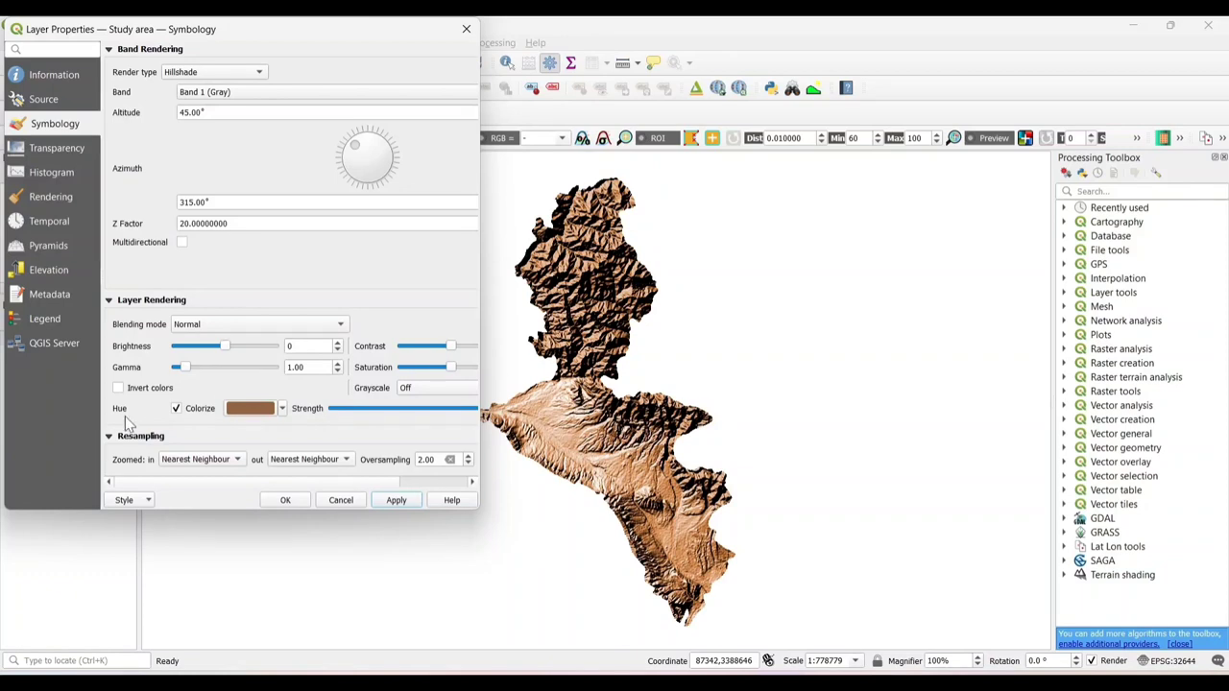
- Lighten the hillshade tint to a pale tan and confirm the layer properties
{"action": "left_click", "coordinate": [282, 409]}
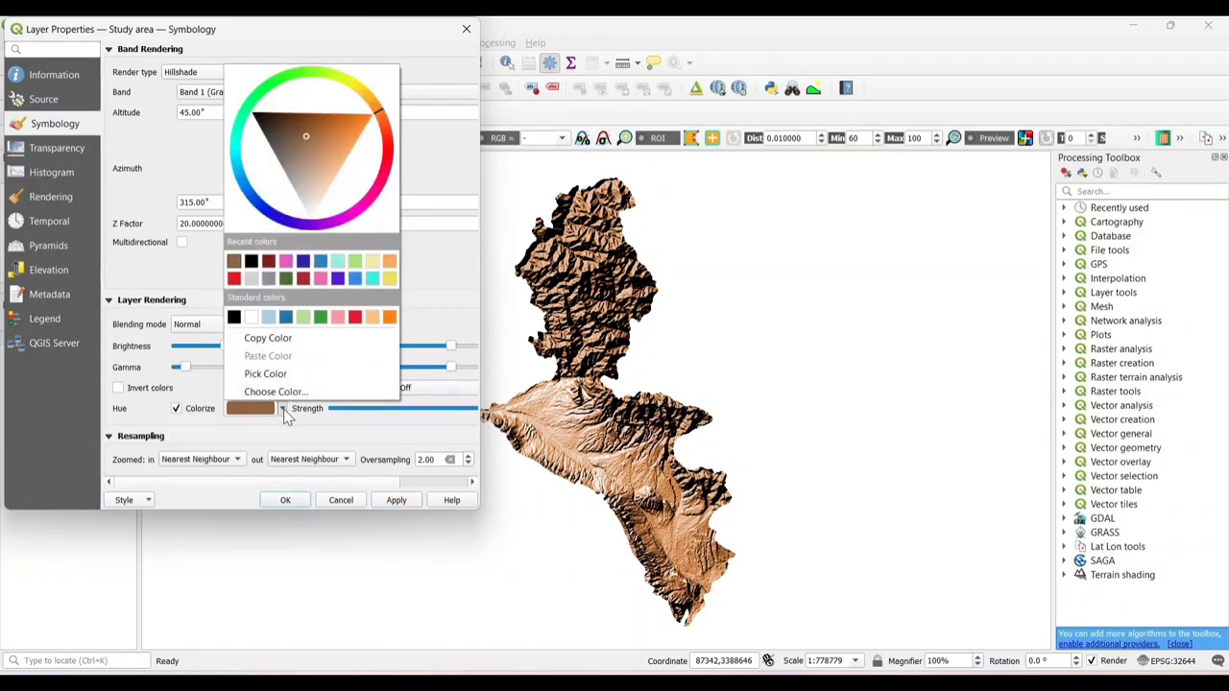
{"action": "left_click_drag", "start_coordinate": [307, 136], "coordinate": [313, 178]}
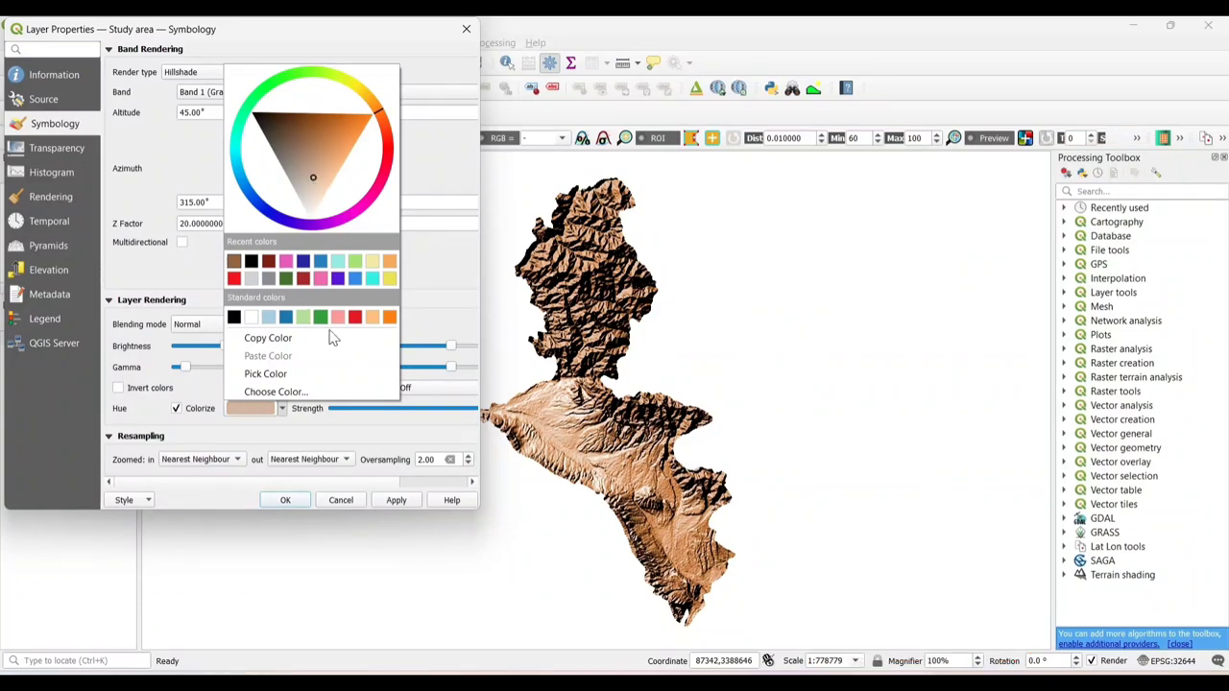
{"action": "left_click", "coordinate": [396, 500]}
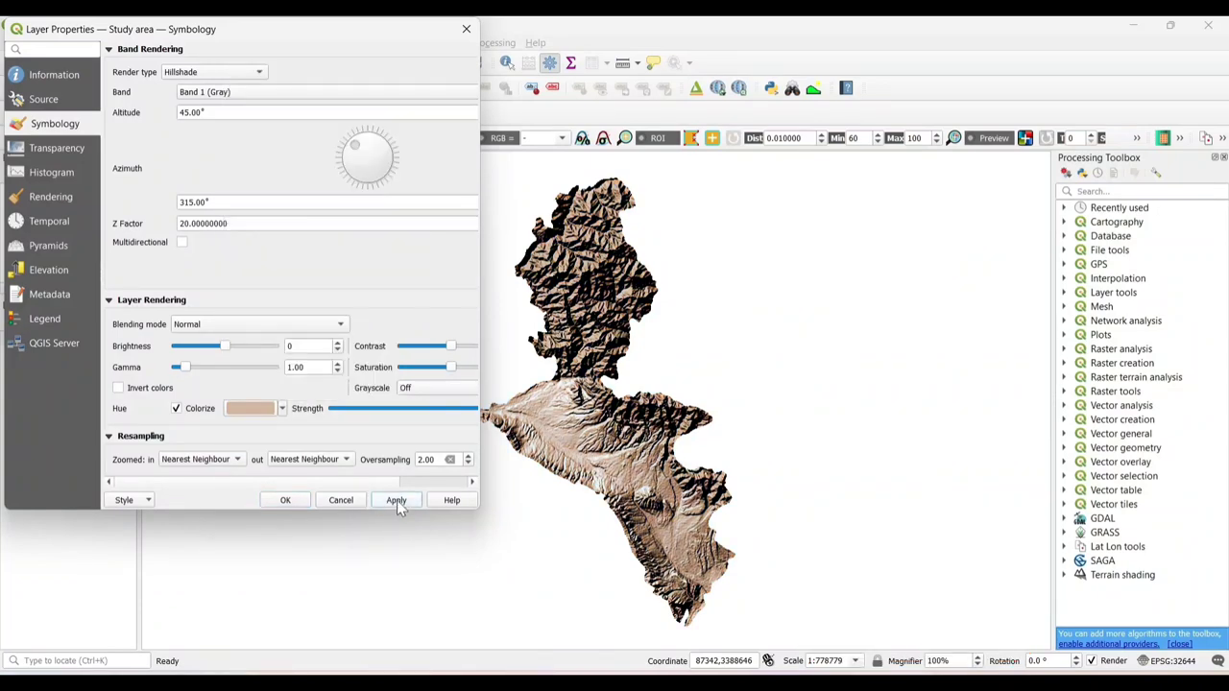
{"action": "left_click", "coordinate": [285, 502]}
{"action": "scroll", "coordinate": [585, 294], "scroll_direction": "up", "scroll_amount": 2}
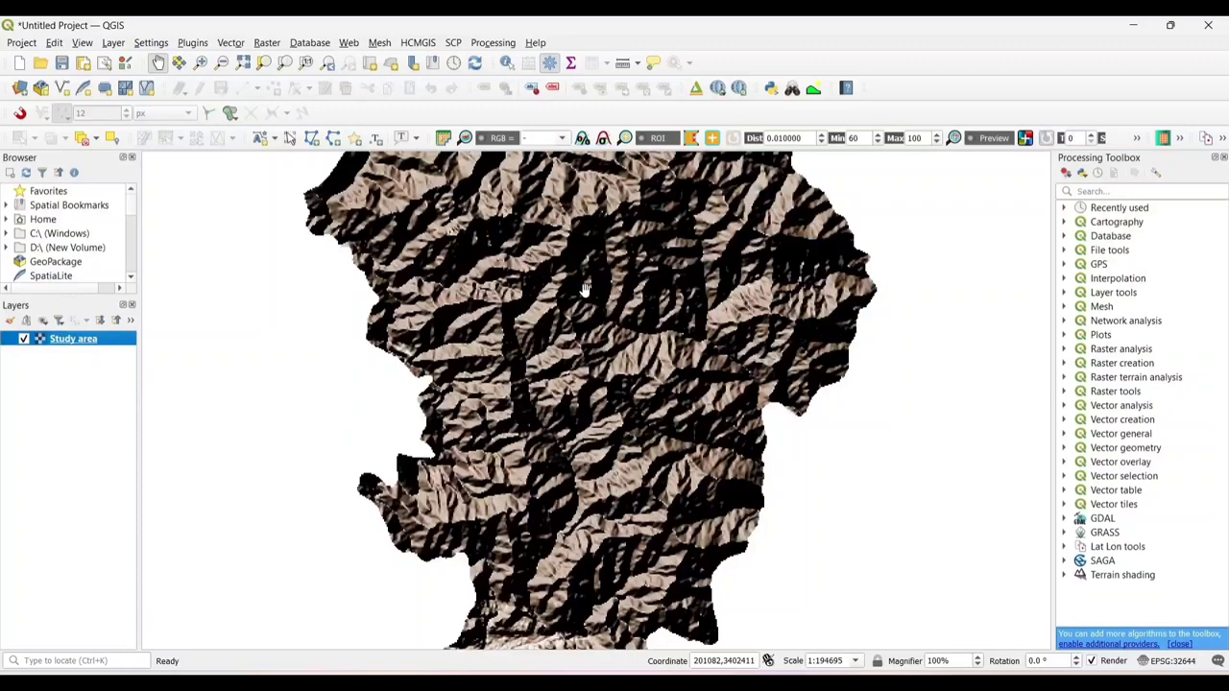
{"action": "scroll", "coordinate": [604, 326], "scroll_direction": "down", "scroll_amount": 1}
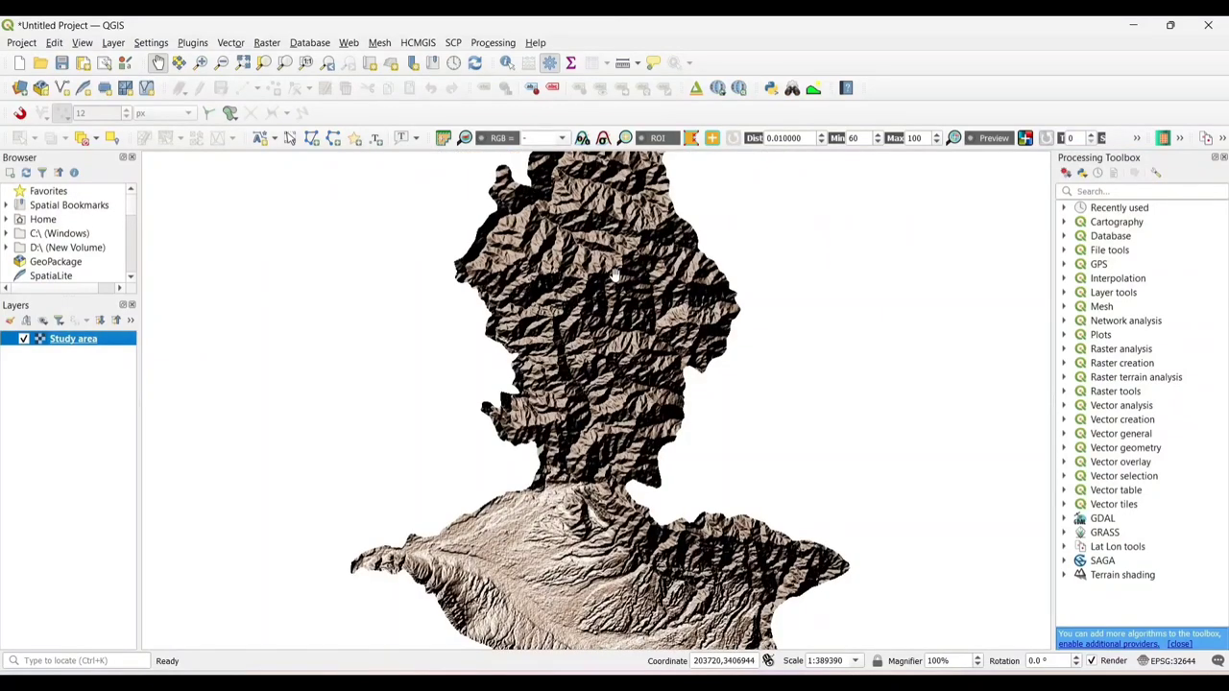
{"action": "scroll", "coordinate": [614, 275], "scroll_direction": "down", "scroll_amount": 1}
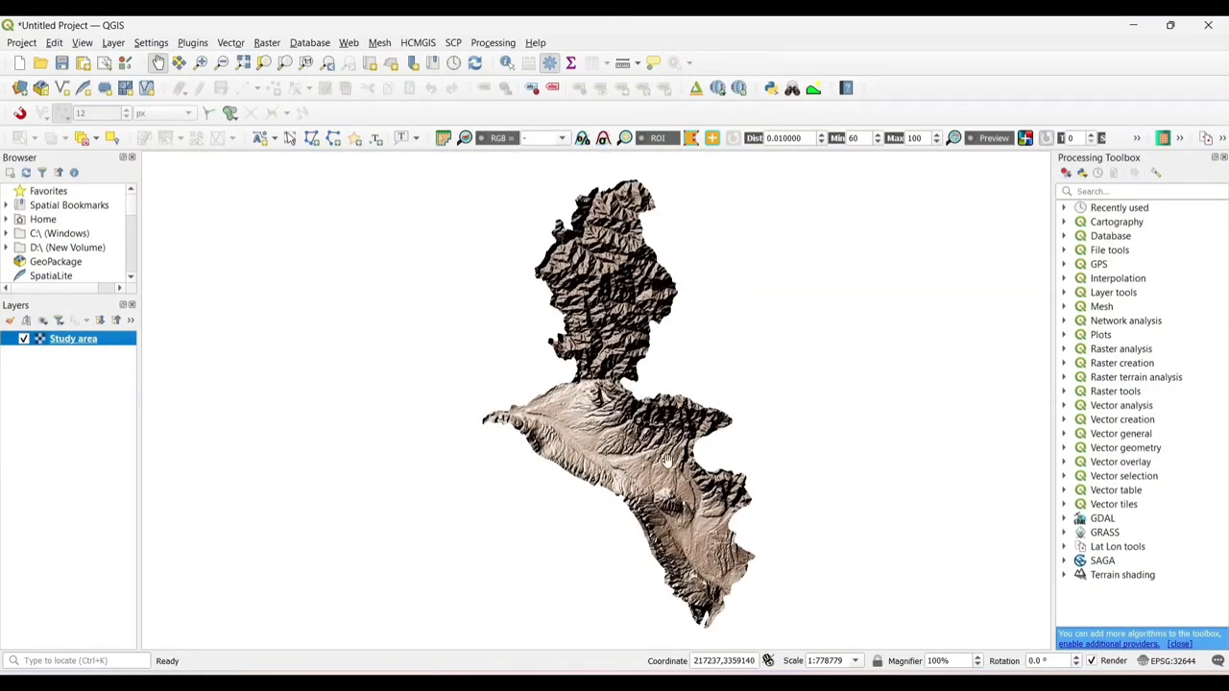
{"action": "scroll", "coordinate": [637, 492], "scroll_direction": "up", "scroll_amount": 1}
{"action": "scroll", "coordinate": [637, 493], "scroll_direction": "up", "scroll_amount": 1}
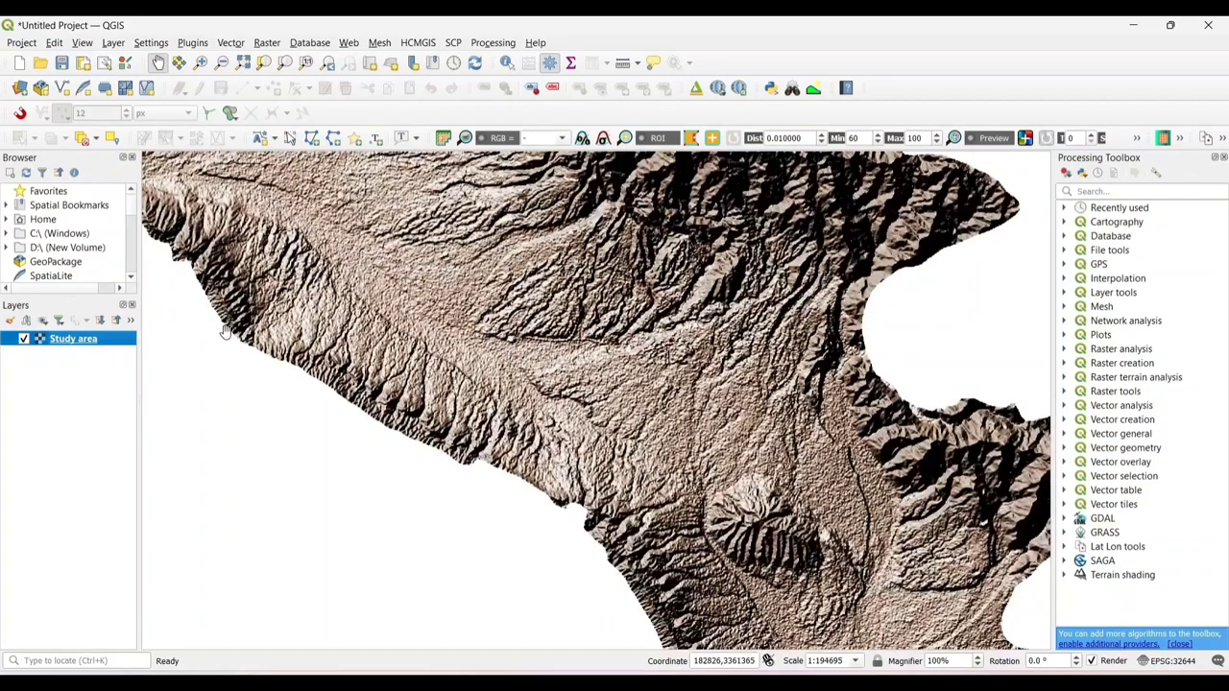
{"action": "left_click_drag", "start_coordinate": [564, 509], "coordinate": [414, 245]}
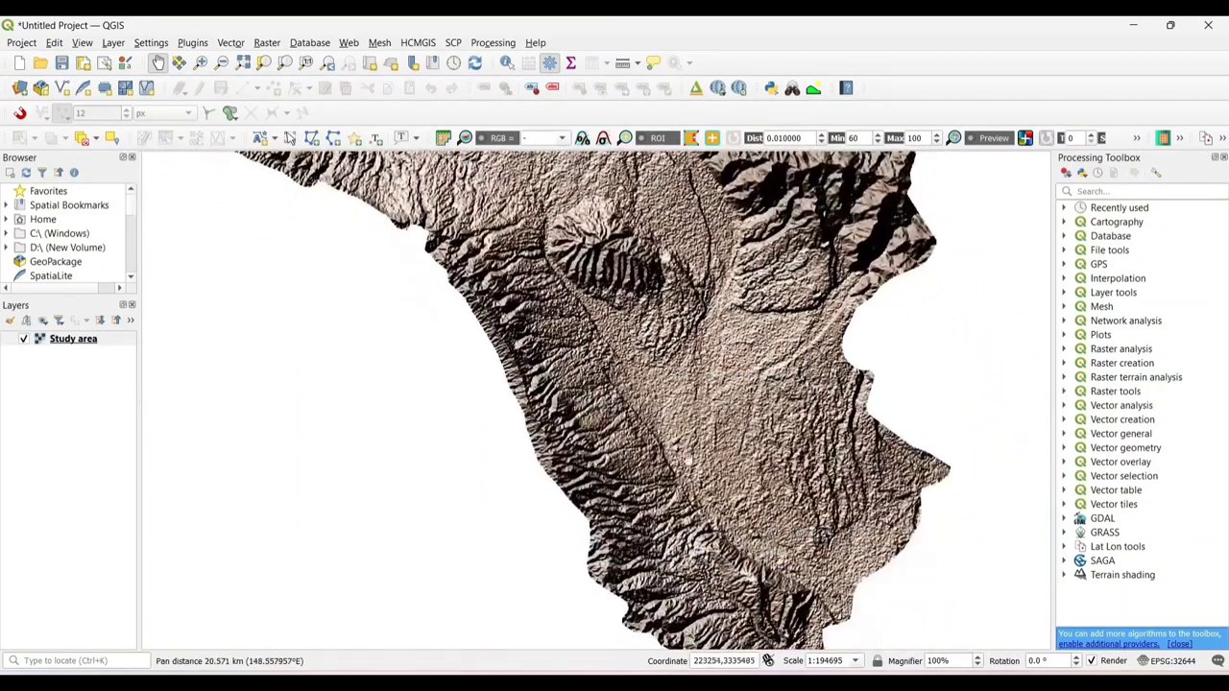
{"action": "scroll", "coordinate": [586, 329], "scroll_direction": "down", "scroll_amount": 2}
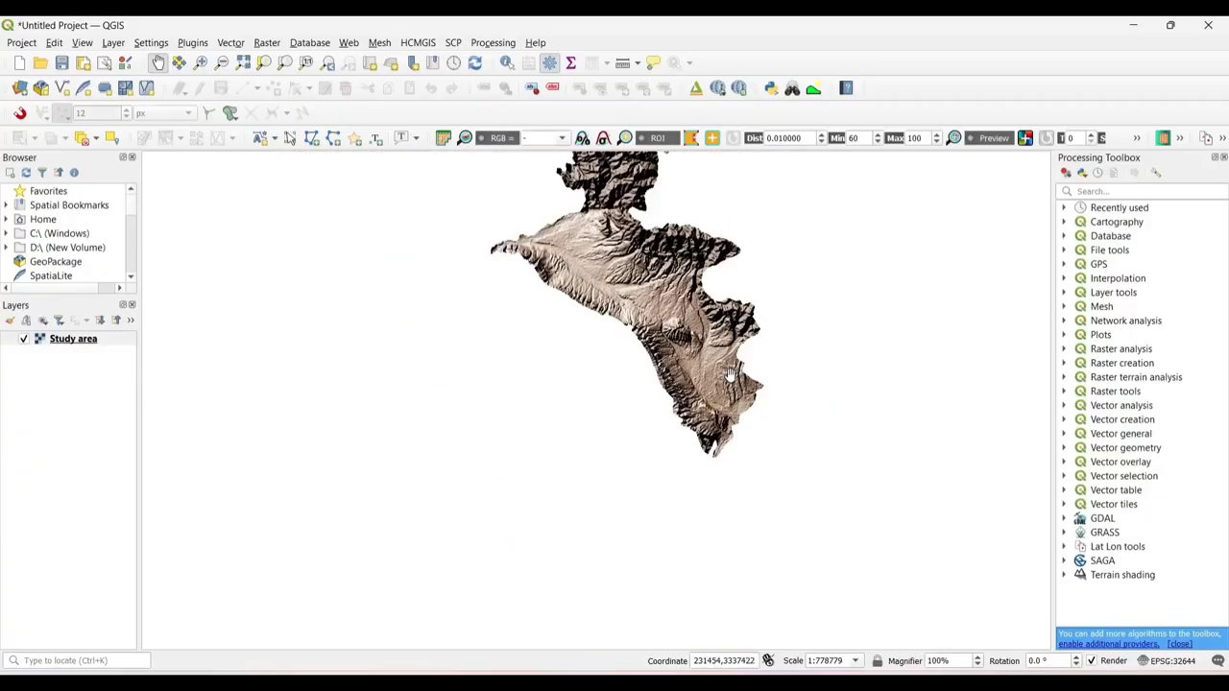
- Launch Terrain profile from the Plugins > Profile Tool menu
{"action": "left_click", "coordinate": [201, 44]}
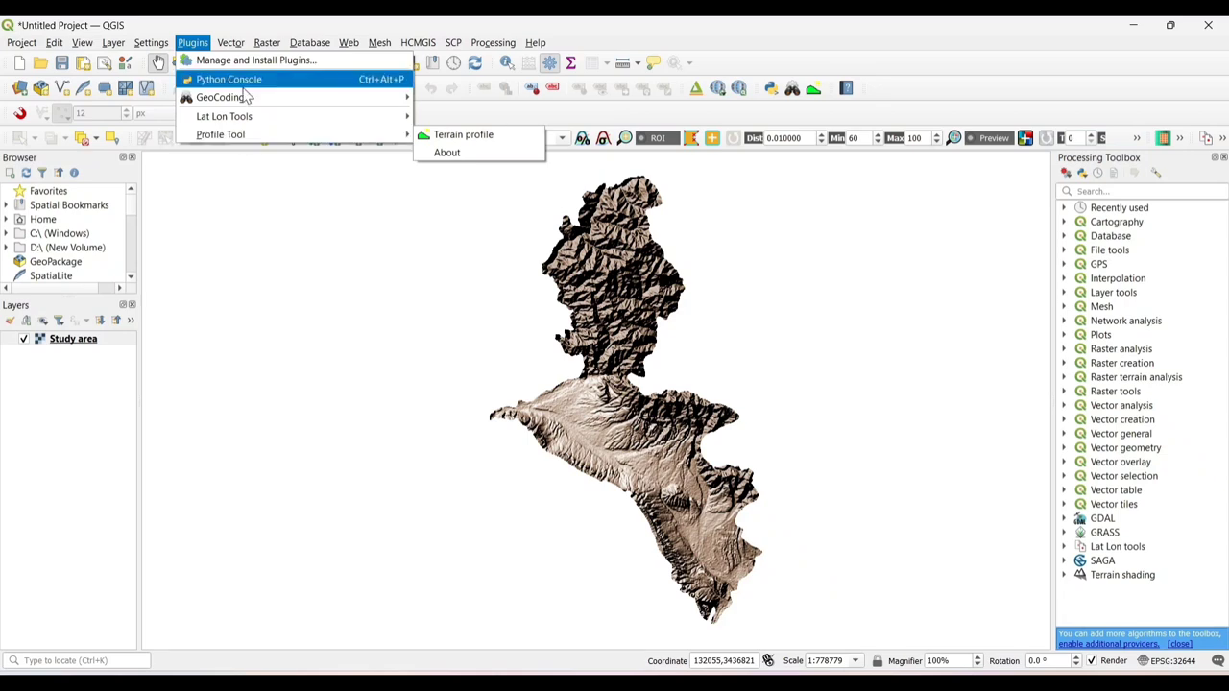
{"action": "mouse_move", "coordinate": [221, 135]}
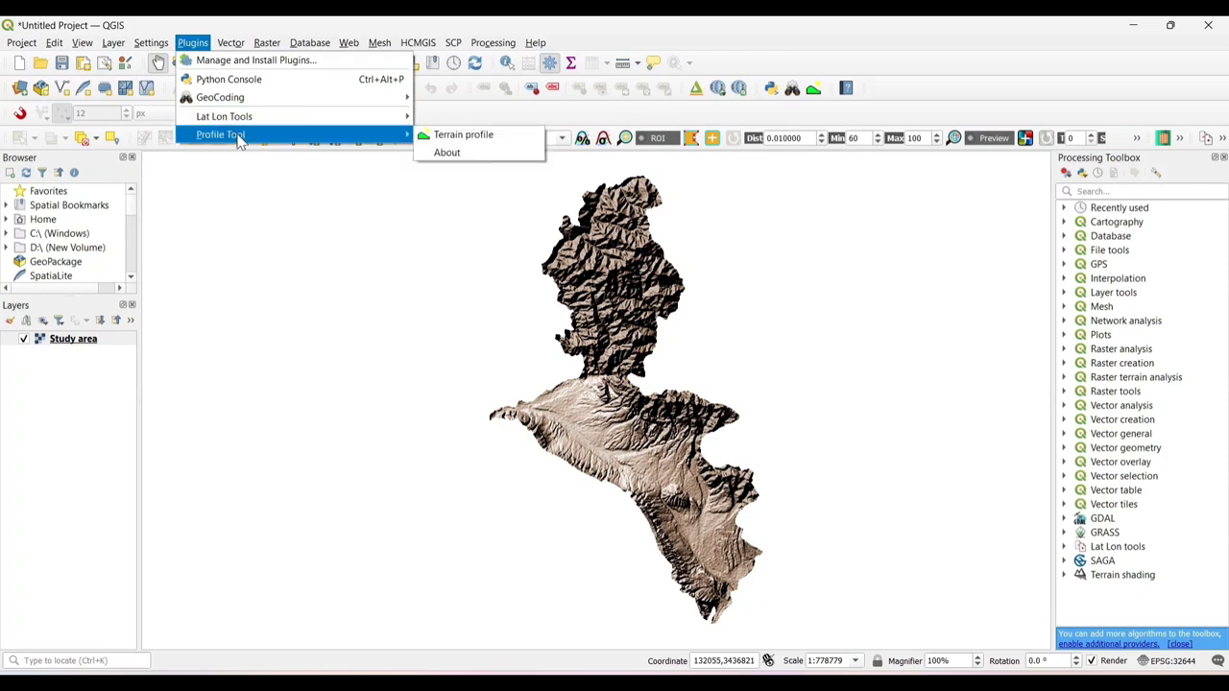
{"action": "left_click", "coordinate": [509, 140]}
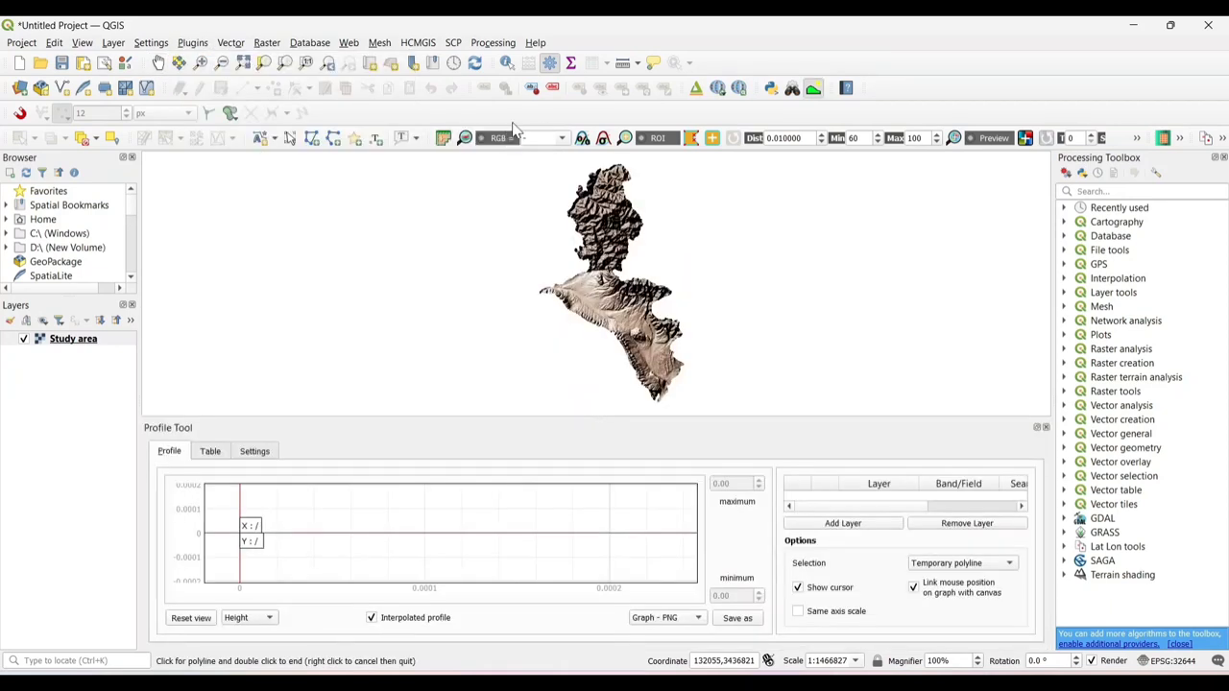
- Add the Study area layer to the profile and draw a north-to-south line to plot its elevations
{"action": "left_click", "coordinate": [843, 525]}
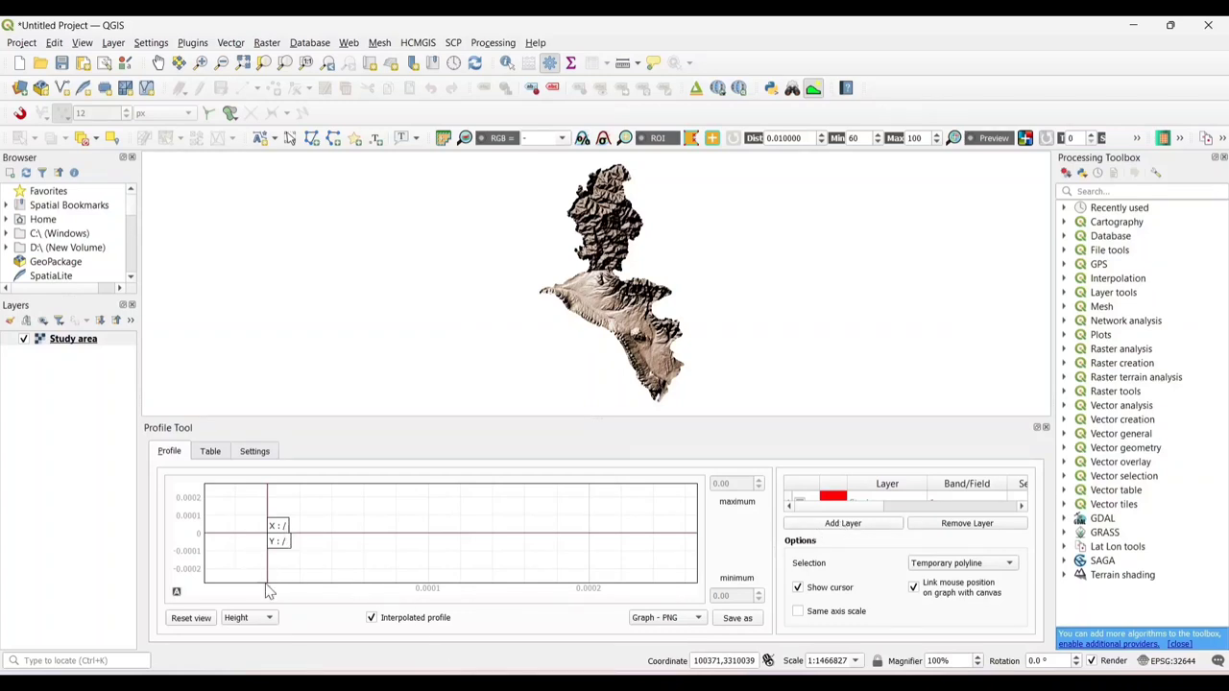
{"action": "left_click", "coordinate": [273, 620]}
{"action": "left_click", "coordinate": [591, 176]}
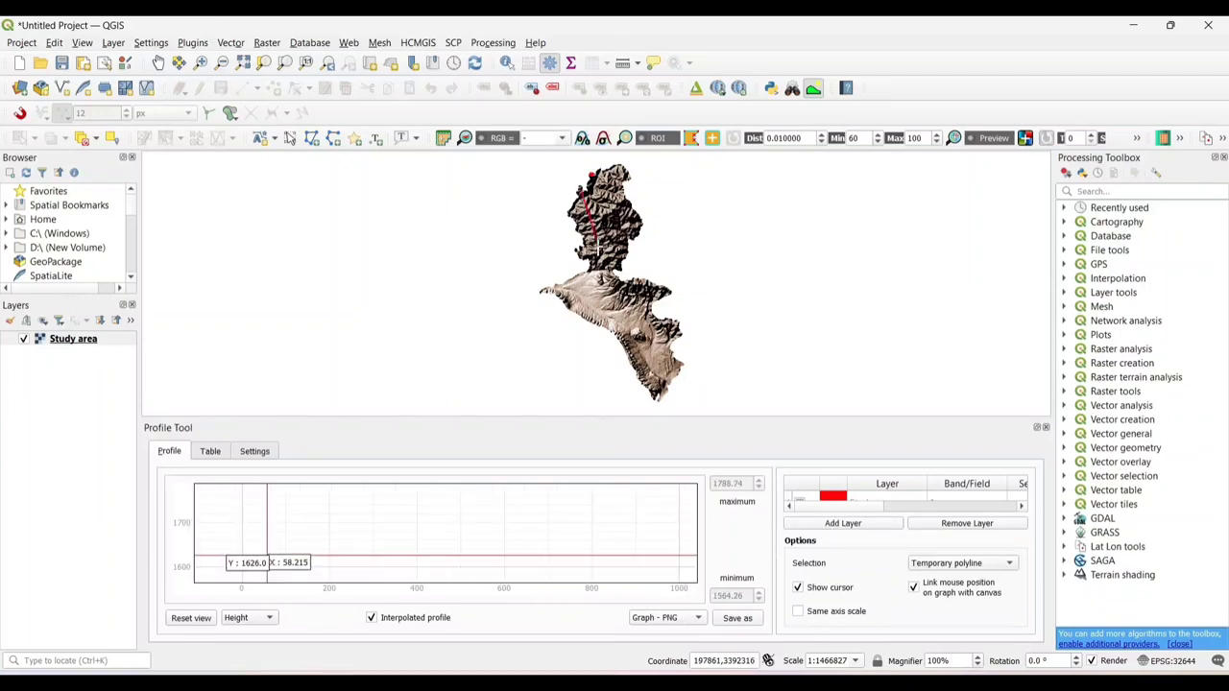
{"action": "right_click", "coordinate": [662, 392]}
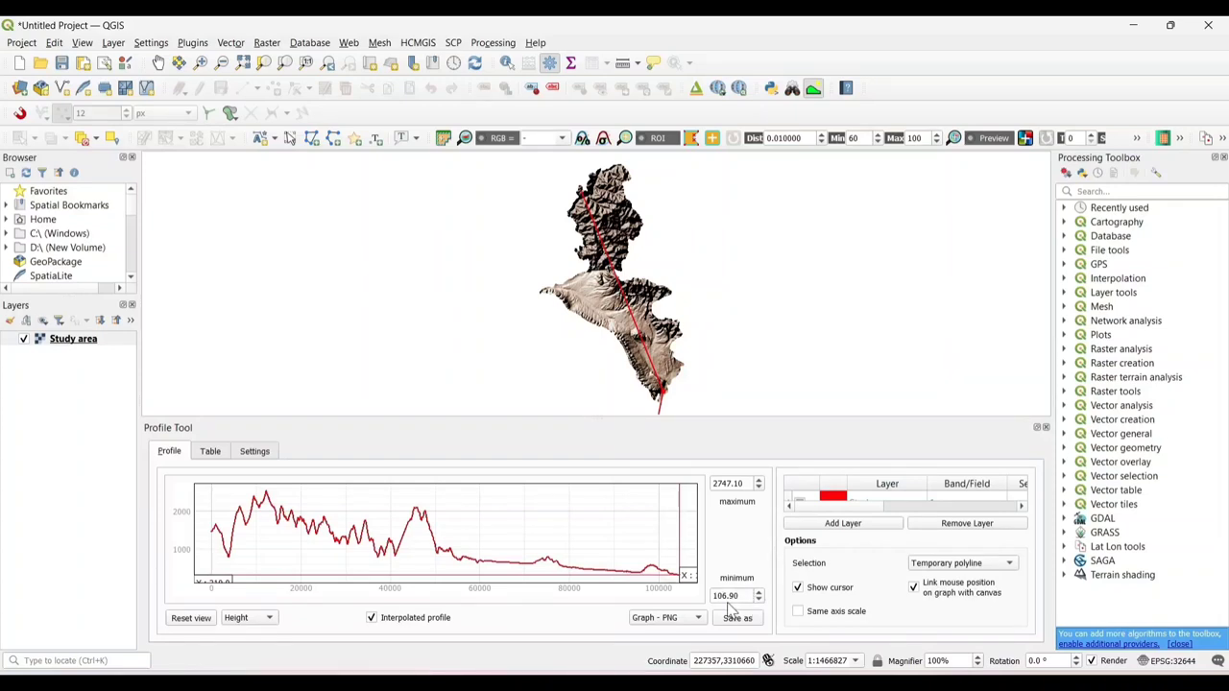
- Review the profile's distance–elevation values in the Table tab and turn off the graph's cursor readout
{"action": "left_click", "coordinate": [211, 451]}
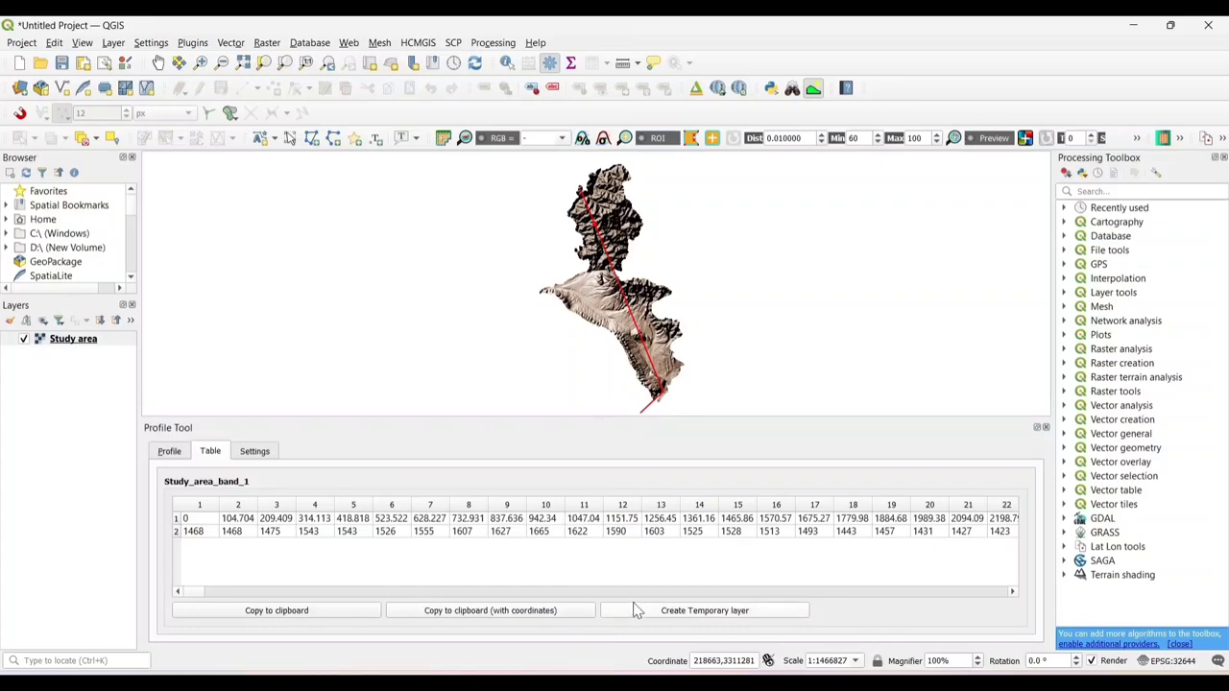
{"action": "left_click", "coordinate": [228, 590]}
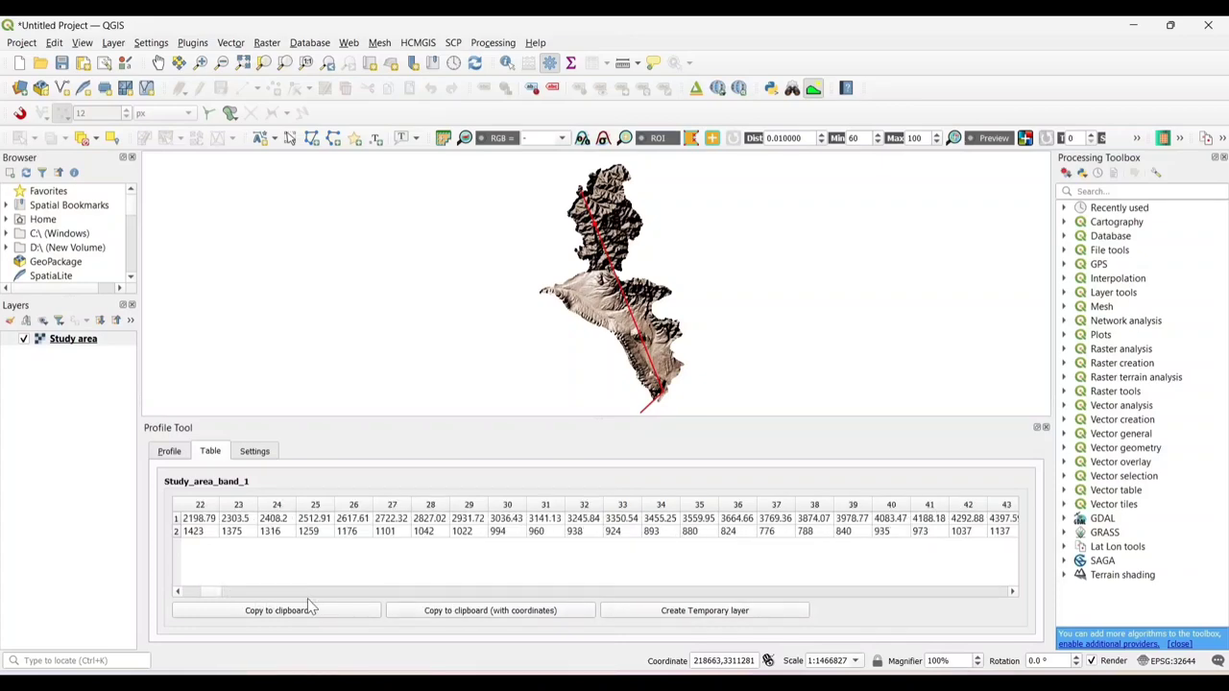
{"action": "left_click_drag", "start_coordinate": [211, 593], "coordinate": [317, 593]}
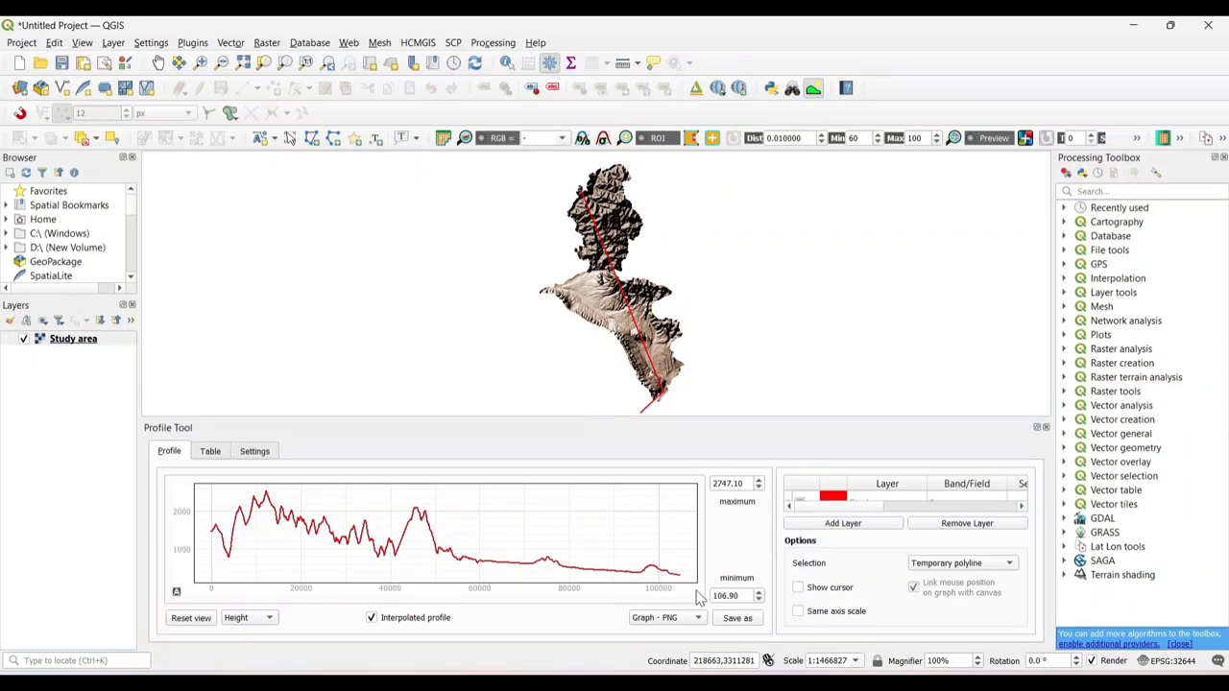
- Recolour the elevation profile line from red to brown
{"action": "left_click", "coordinate": [834, 499]}
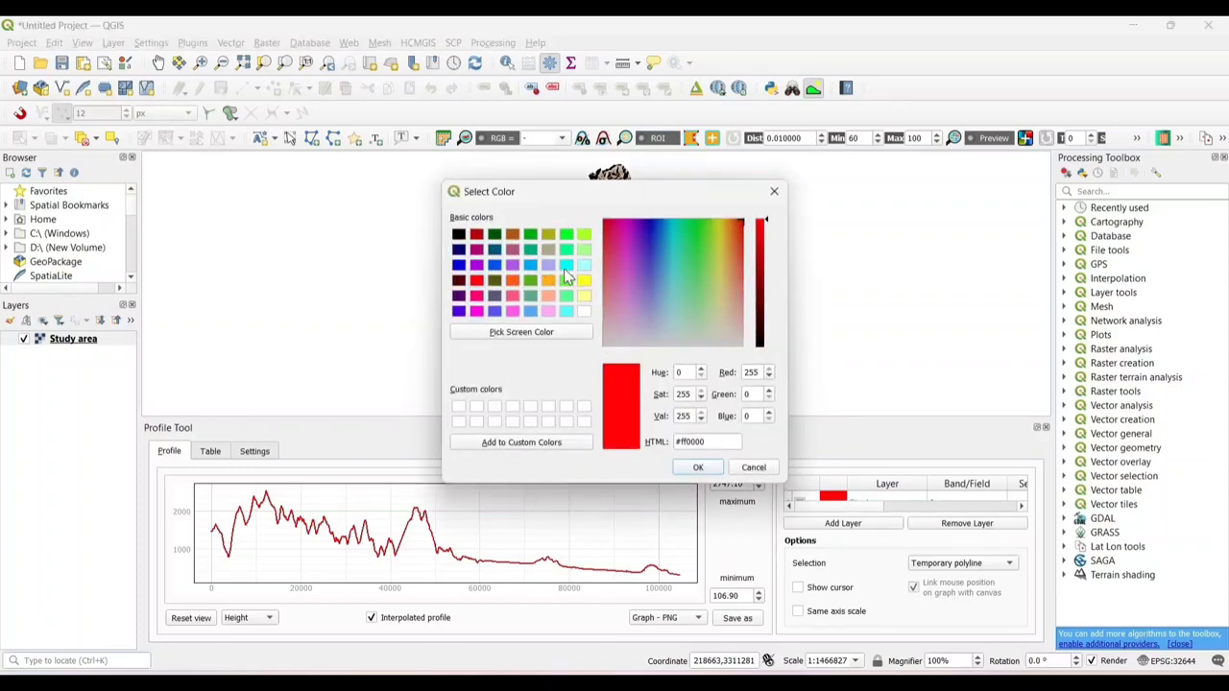
{"action": "left_click", "coordinate": [476, 234]}
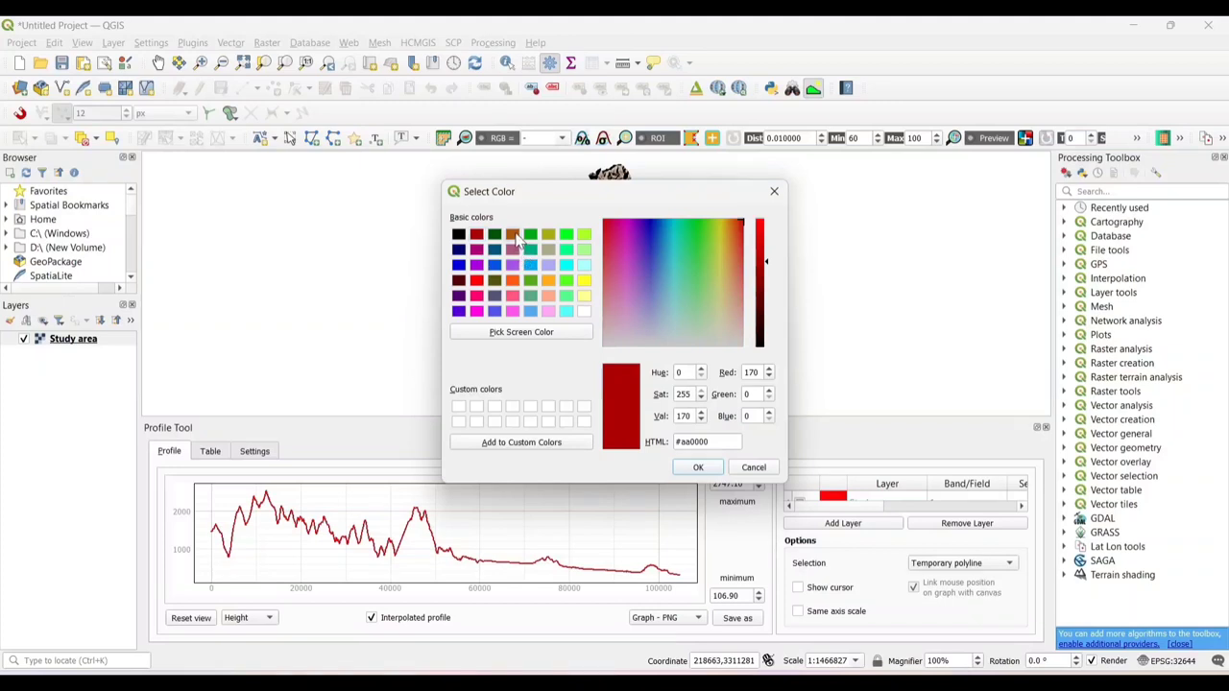
{"action": "left_click", "coordinate": [514, 236]}
{"action": "left_click", "coordinate": [709, 467]}
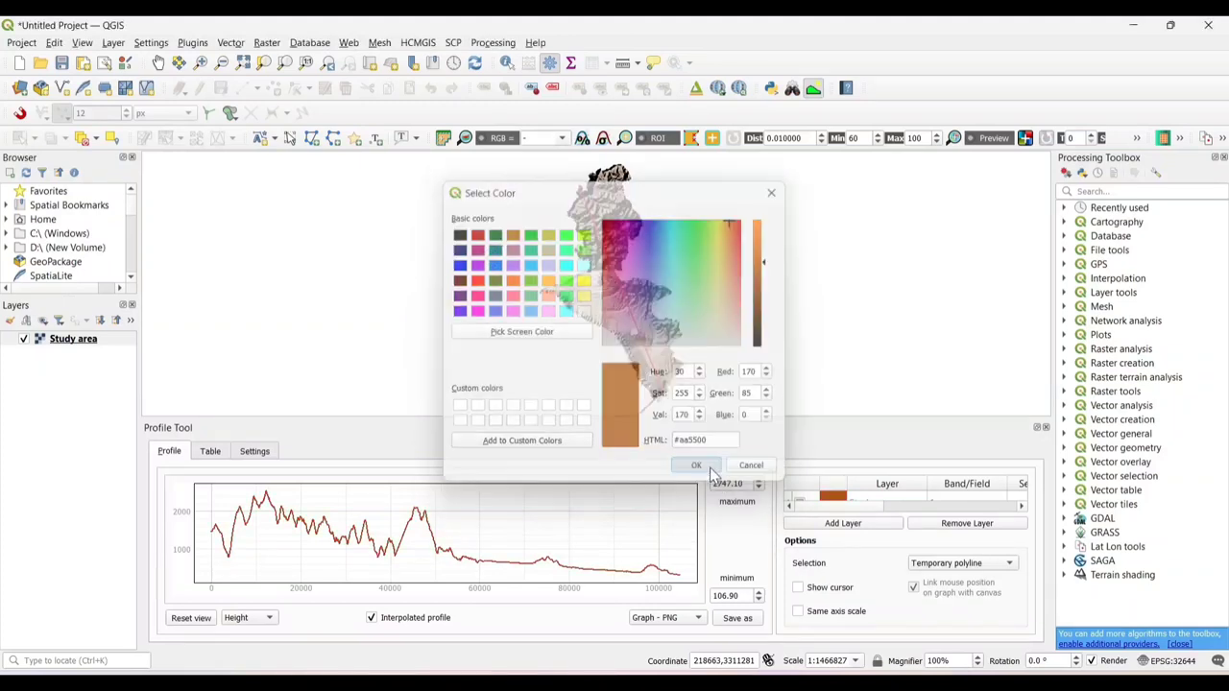
- Save the profile graph as a PNG named 'Elevation Profile of Study area' in DEHRADUN
{"action": "left_click", "coordinate": [667, 620]}
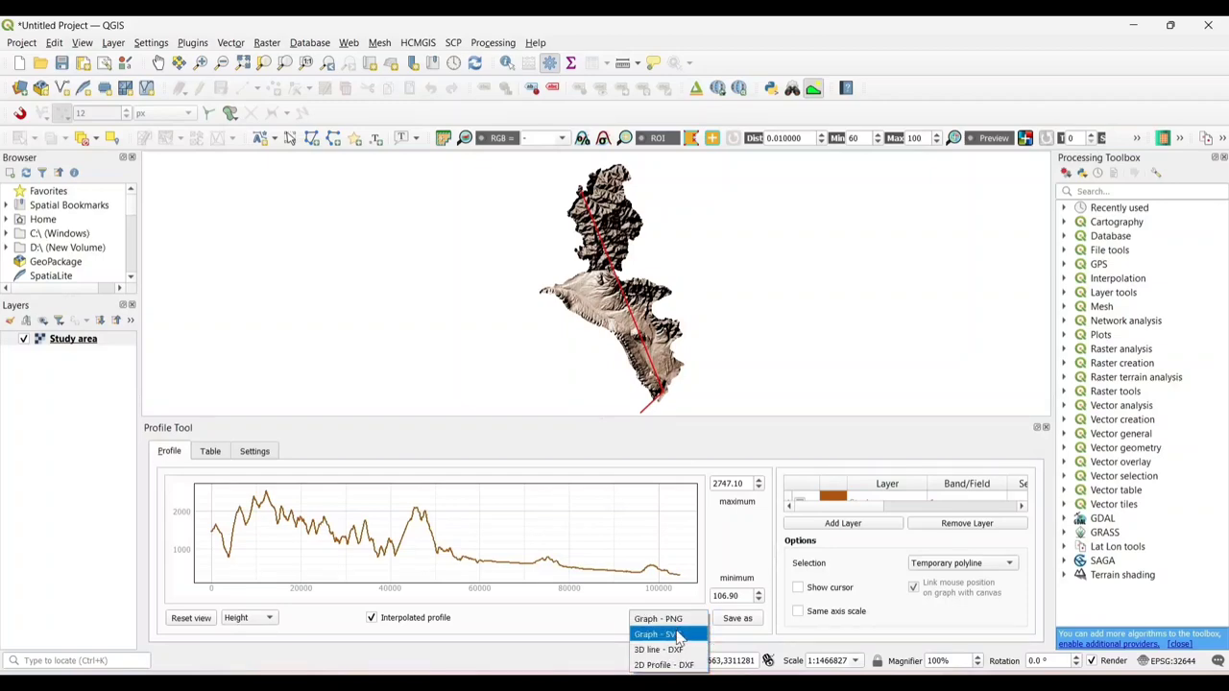
{"action": "left_click", "coordinate": [696, 625]}
{"action": "left_click", "coordinate": [737, 622]}
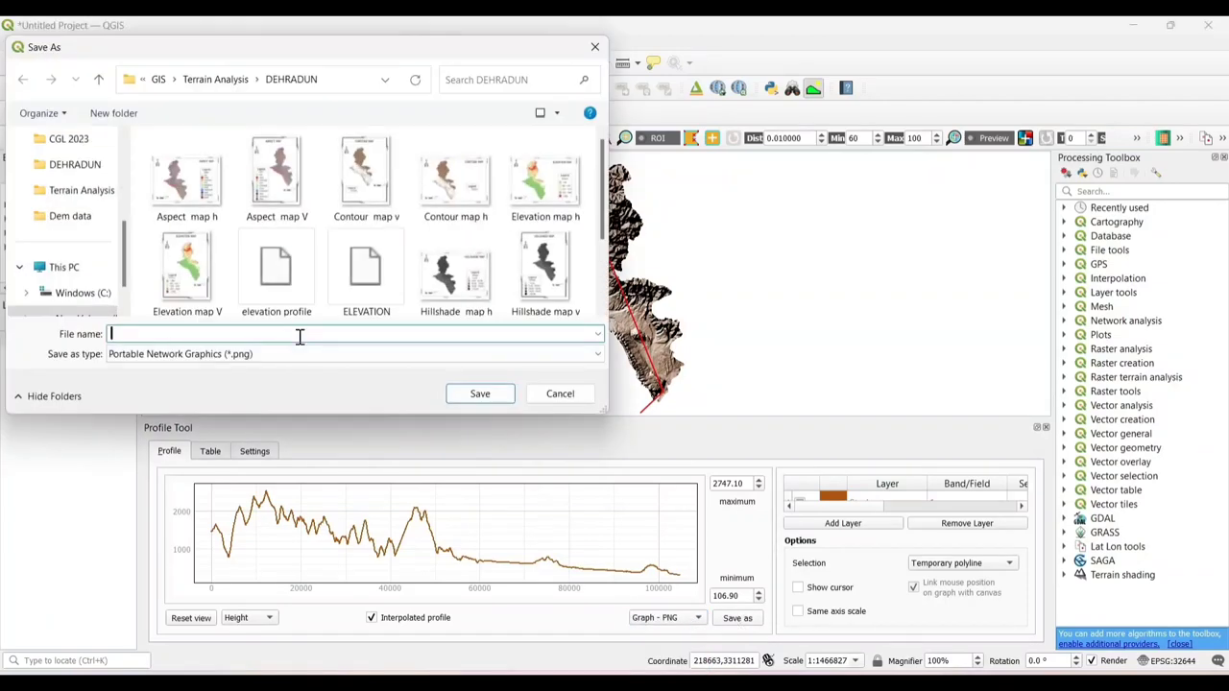
{"action": "type", "text": "Elevation"}
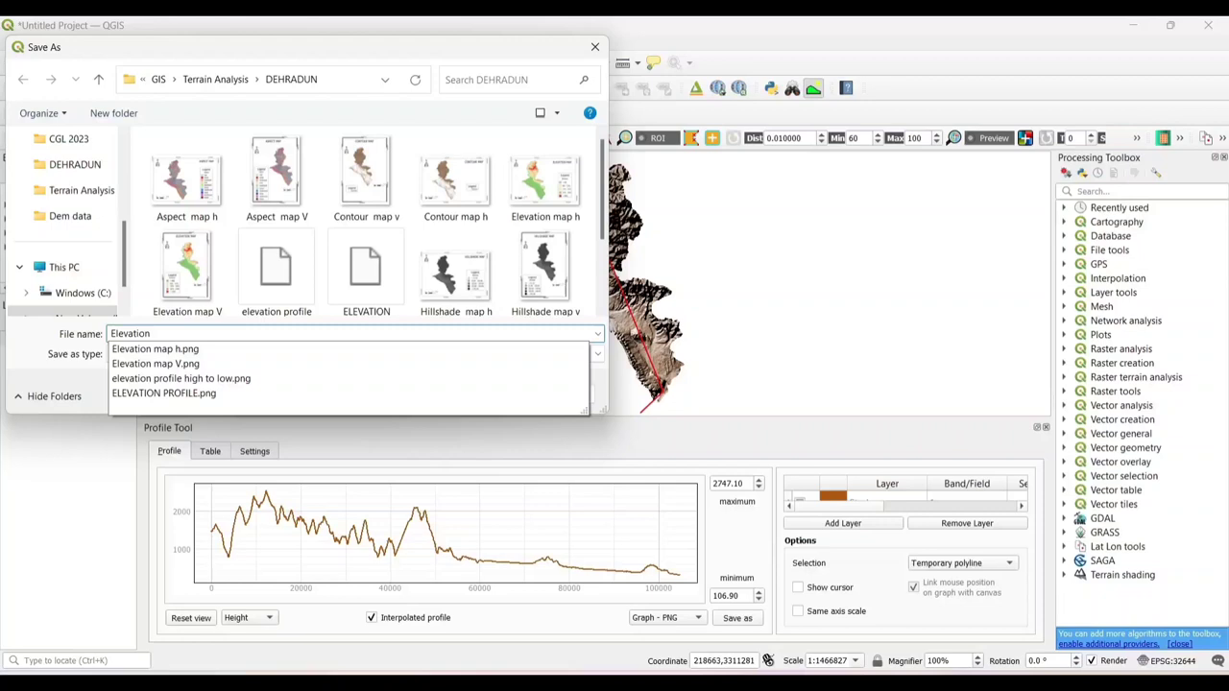
{"action": "type", "text": " Pr"}
{"action": "type", "text": " of Study area"}
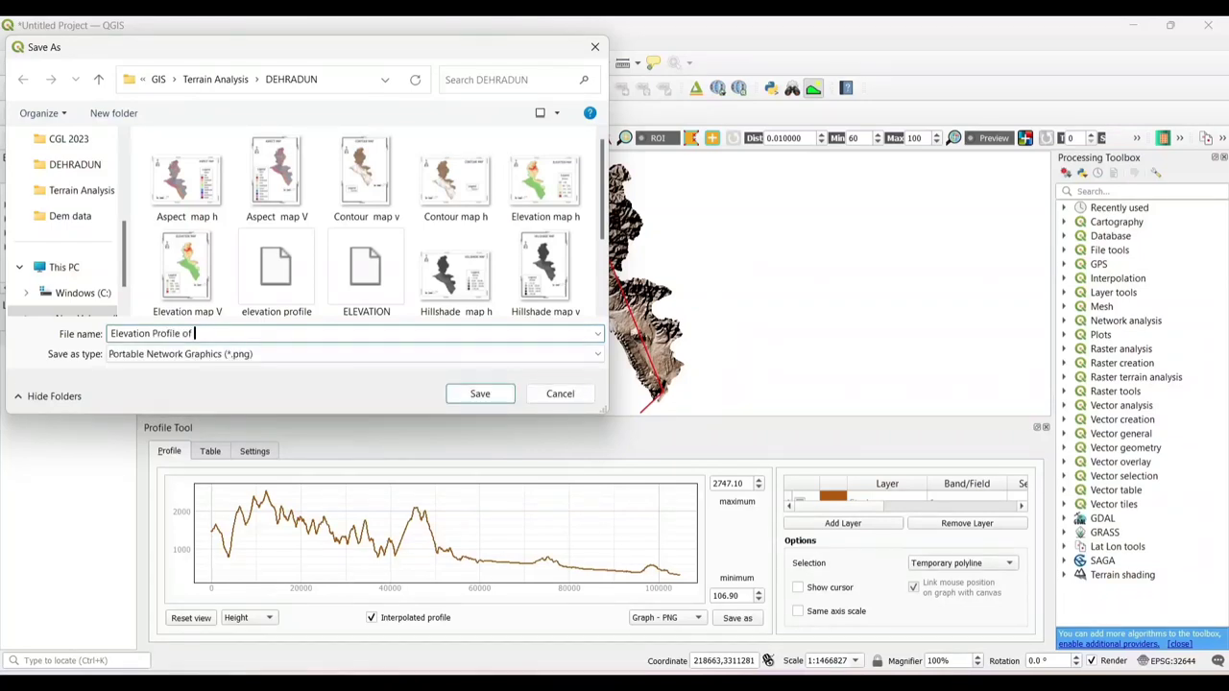
{"action": "left_click", "coordinate": [471, 397]}
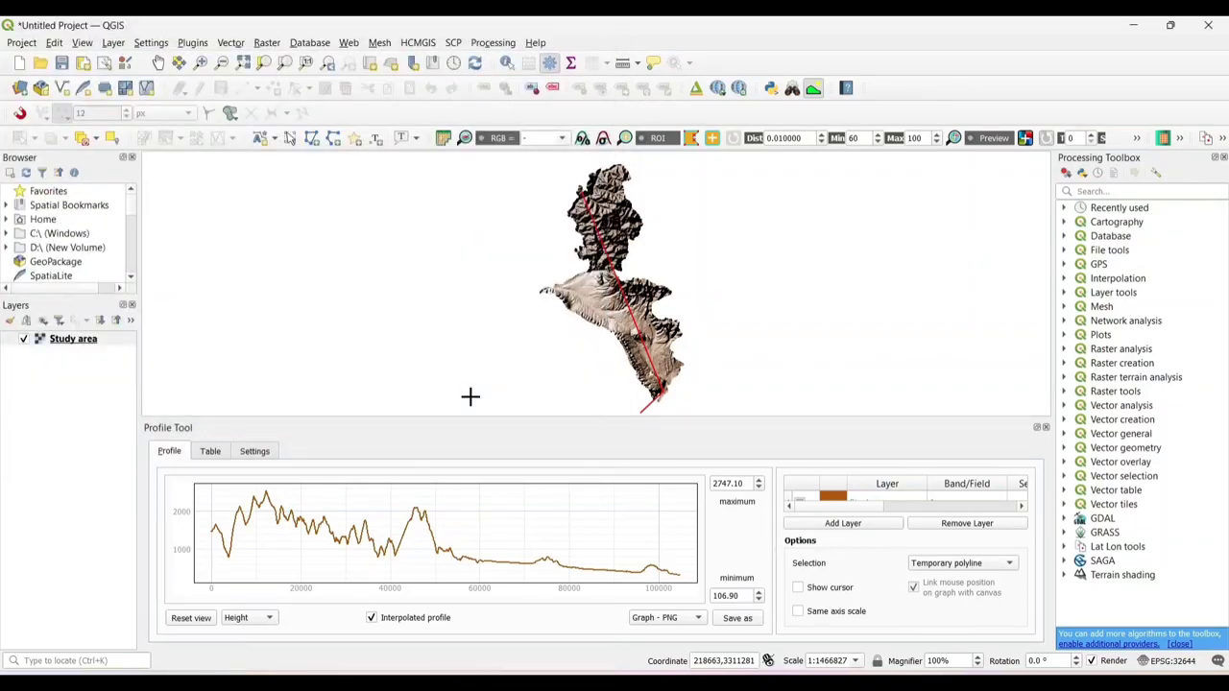